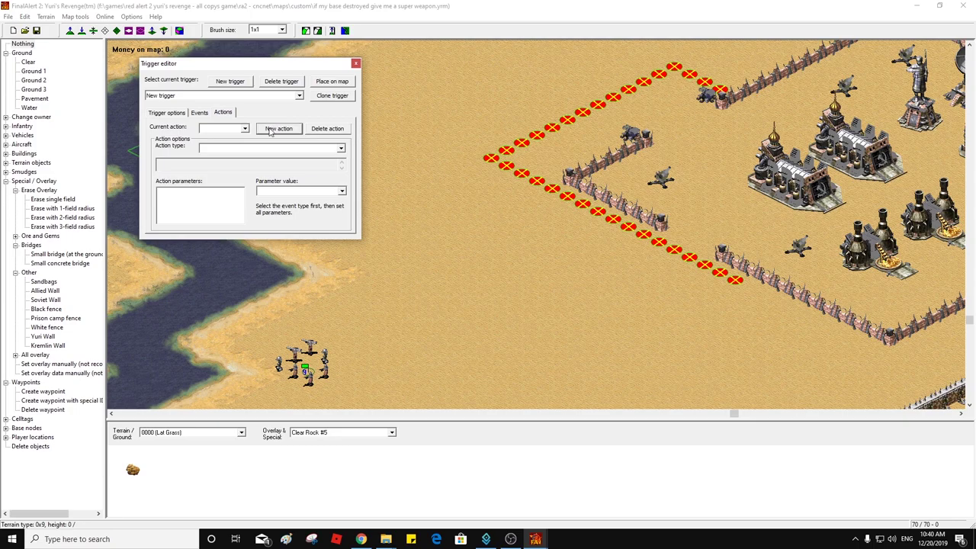
# Step: Set the new trigger's action type to 112 Center (Jump) Camera at Waypoint, with waypoint 9 as its parameter value
pyautogui.click(301, 148)
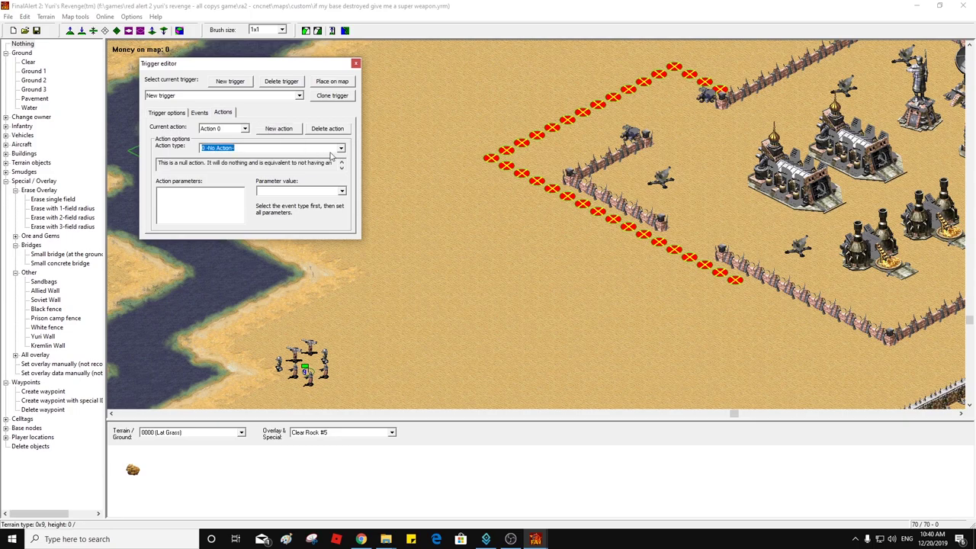
pyautogui.write('12')
pyautogui.press('Return')
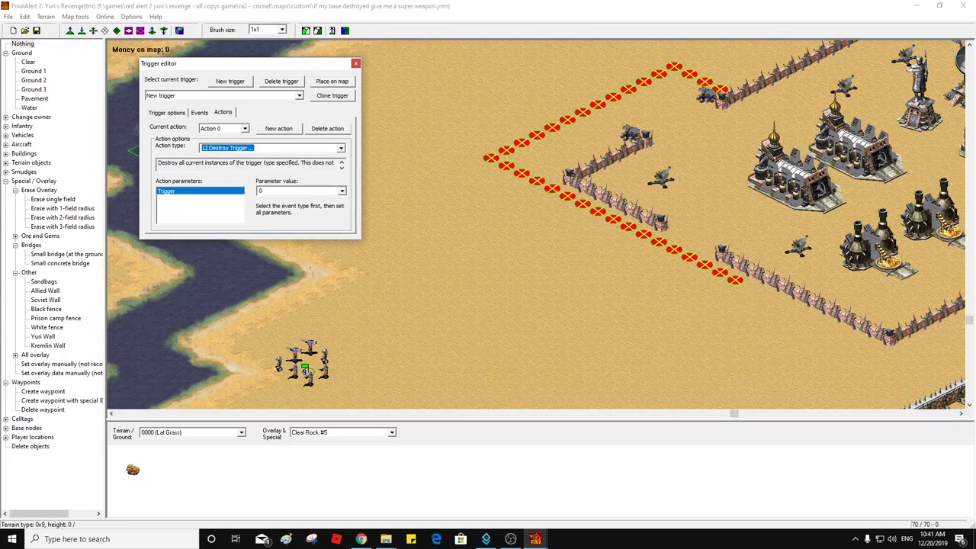
pyautogui.write('112')
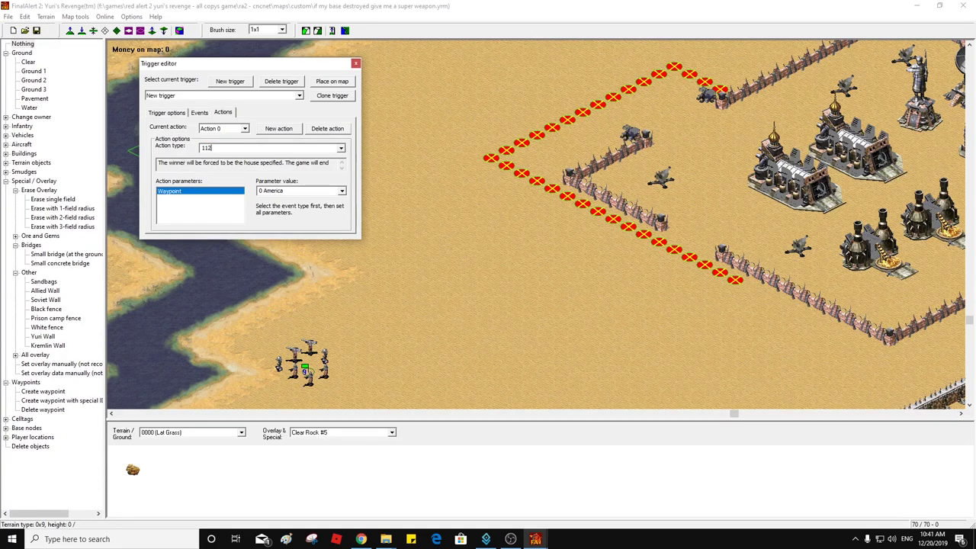
pyautogui.press('Return')
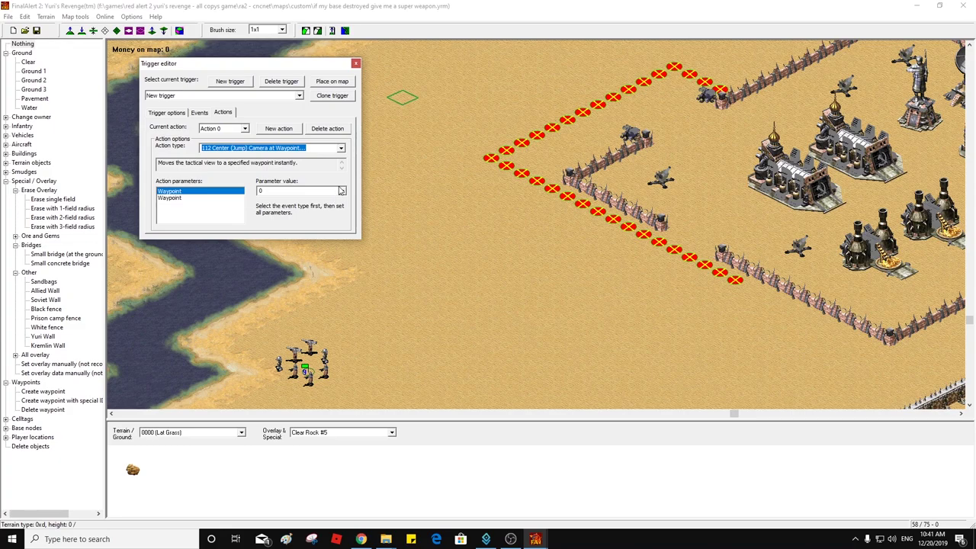
pyautogui.click(323, 191)
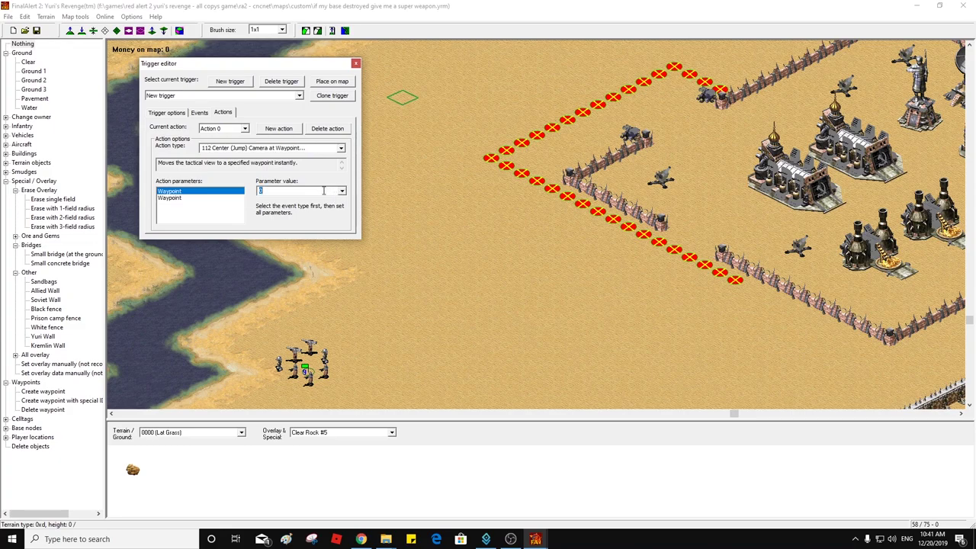
pyautogui.click(203, 198)
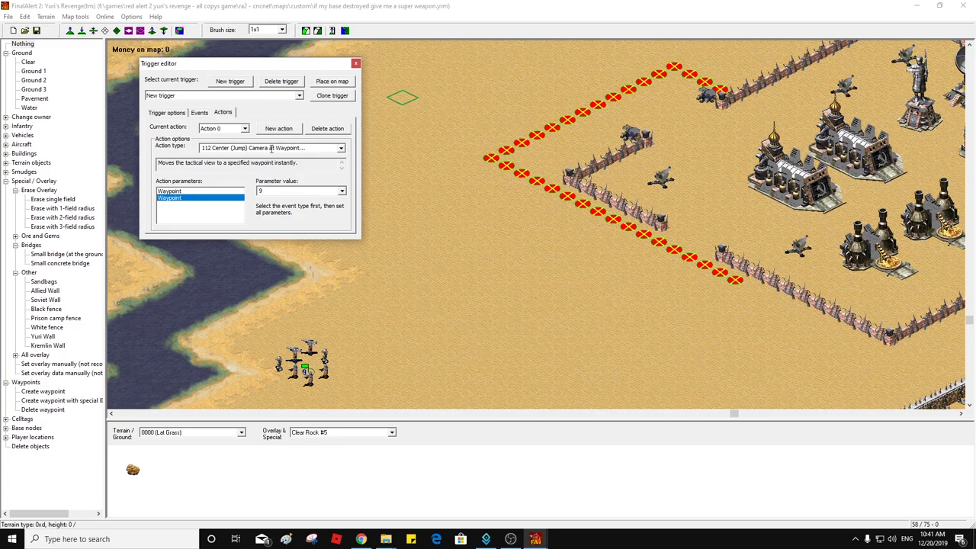
# Step: Rename the trigger to "Center Camera at wp 9", reusing wording copied from the action type
pyautogui.click(271, 148)
pyautogui.moveTo(275, 148); pyautogui.dragTo(215, 148)
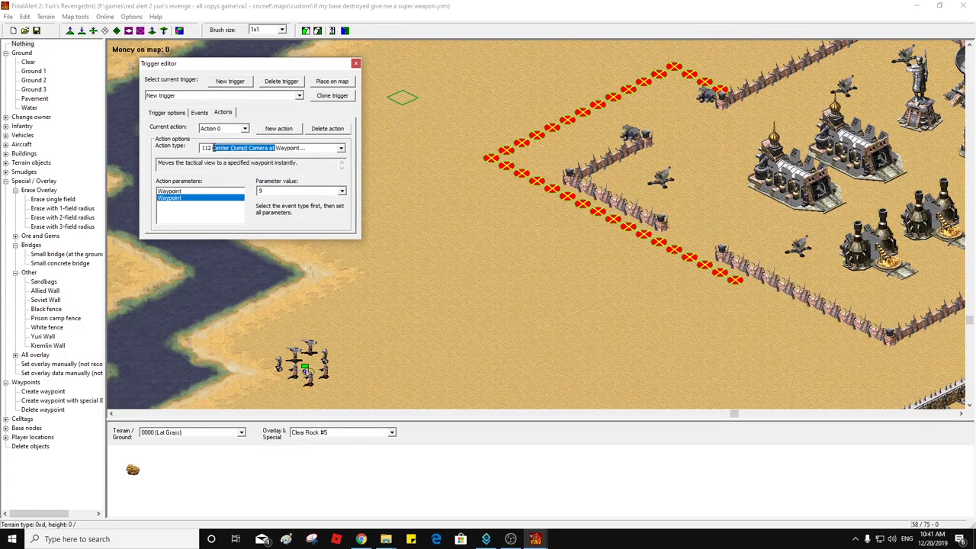
pyautogui.click(177, 113)
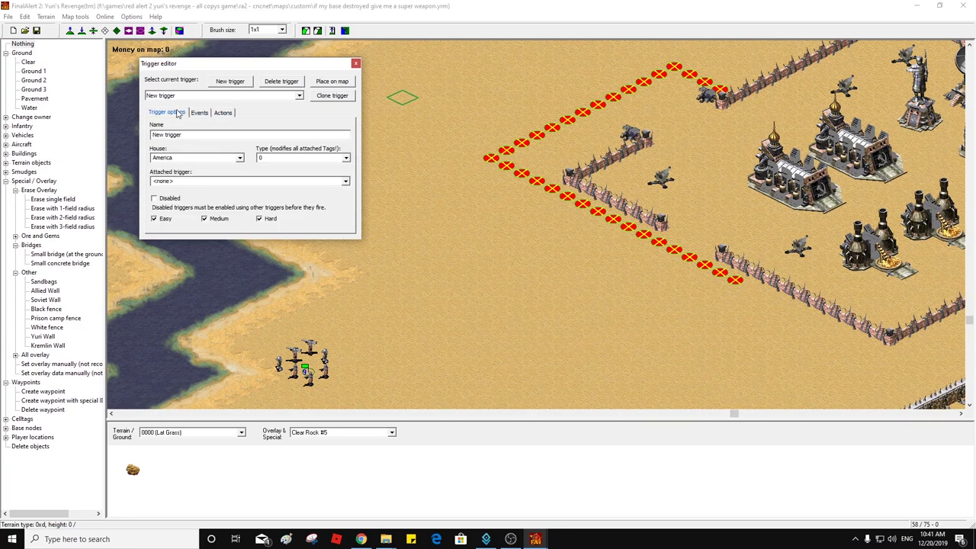
pyautogui.moveTo(183, 131); pyautogui.dragTo(93, 135)
pyautogui.write('Center (Jump) Camera at')
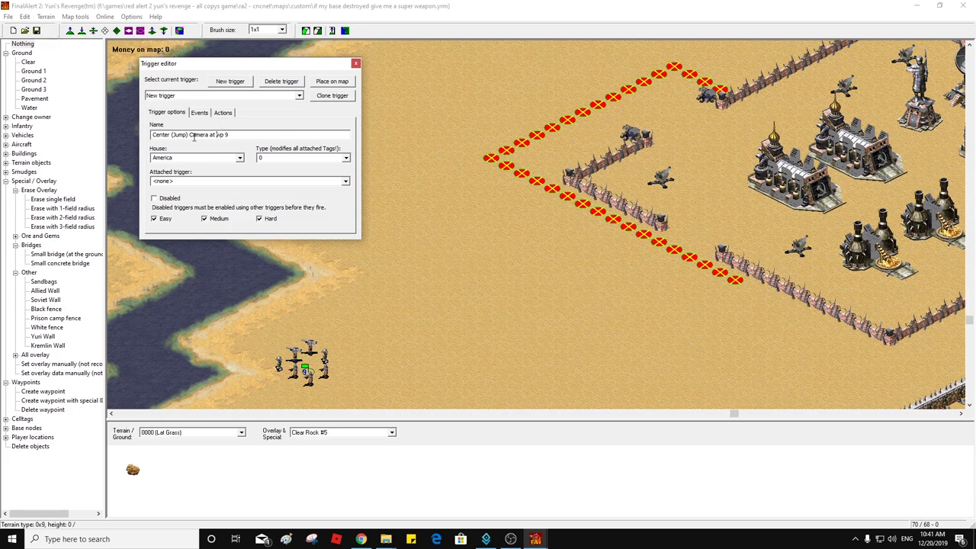
pyautogui.moveTo(190, 135); pyautogui.dragTo(169, 134)
pyautogui.press('BackSpace')
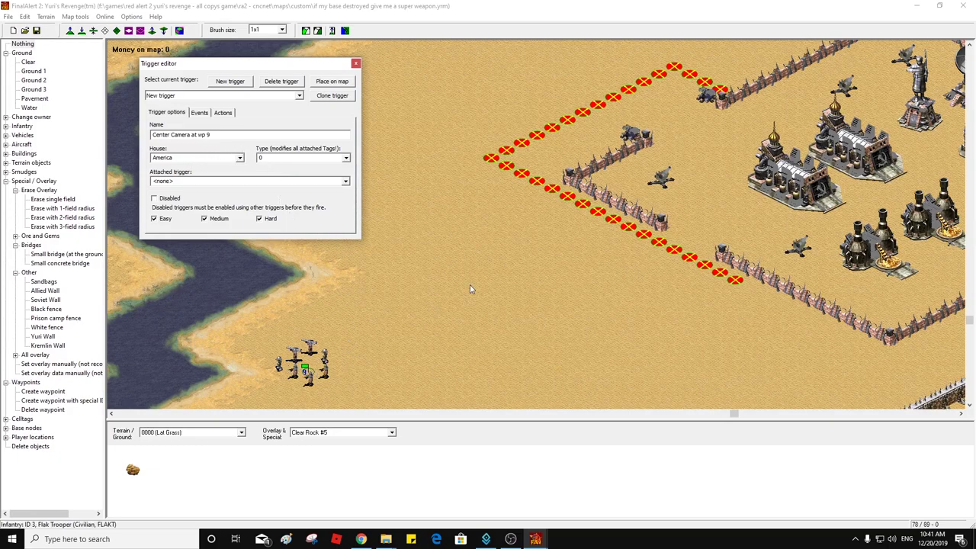
# Step: Close the Trigger editor and save the map
pyautogui.click(354, 64)
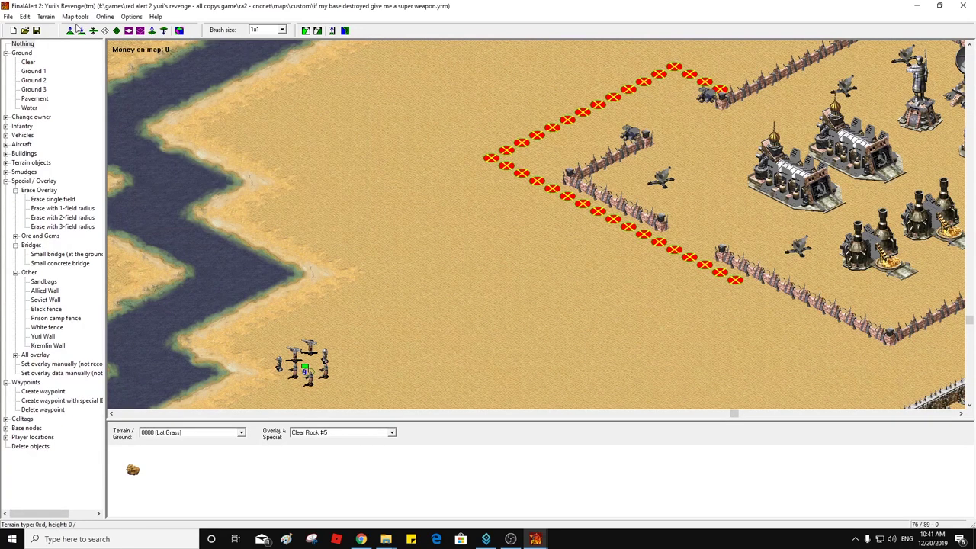
pyautogui.click(36, 30)
pyautogui.press('Return')
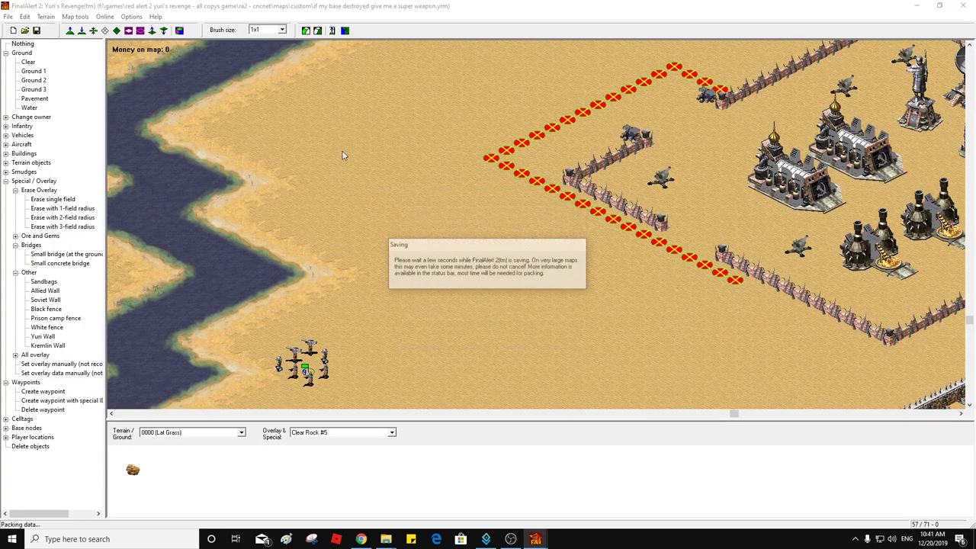
# Step: In the desktop's Custom maps folder, change the extension of "if my base destroyed give me a super weapon.yrm" to .map
pyautogui.click(917, 7)
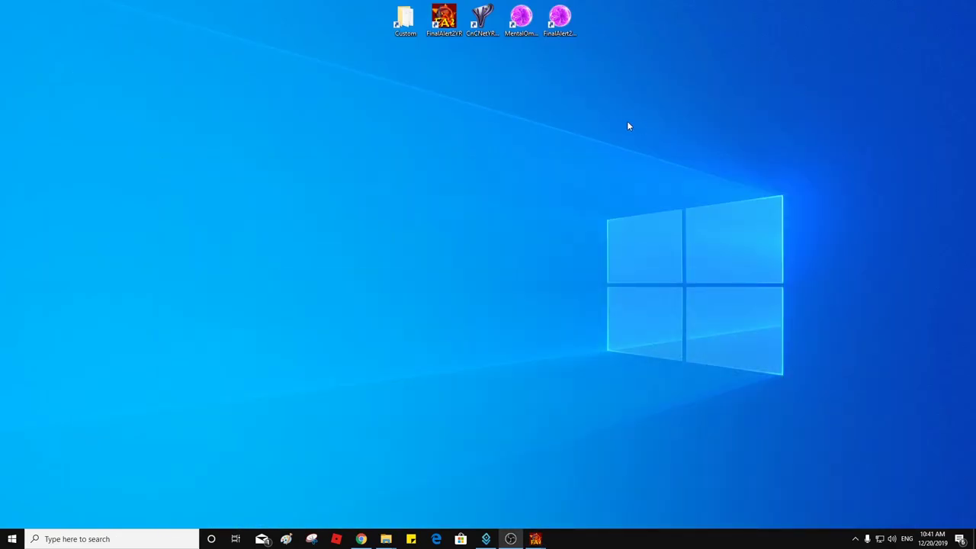
pyautogui.click(412, 19)
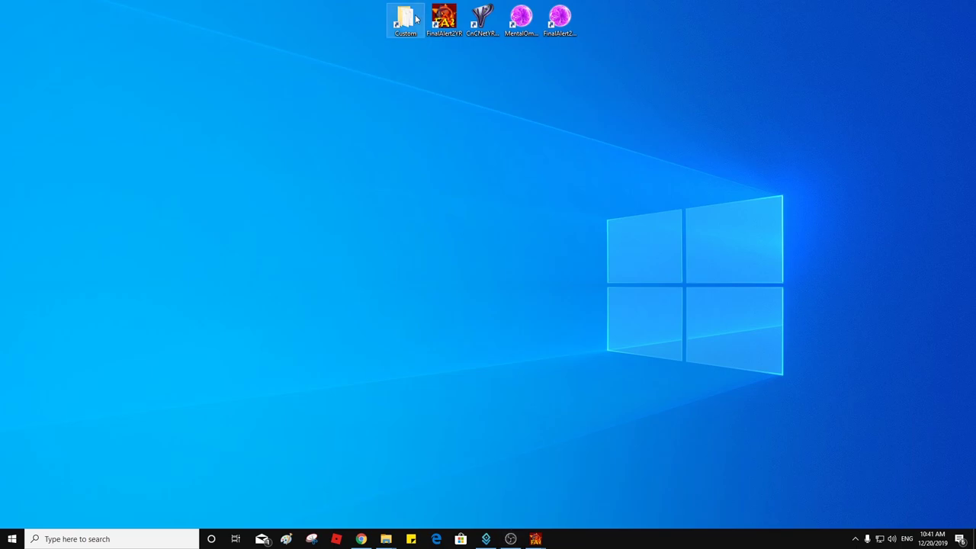
pyautogui.doubleClick(416, 19)
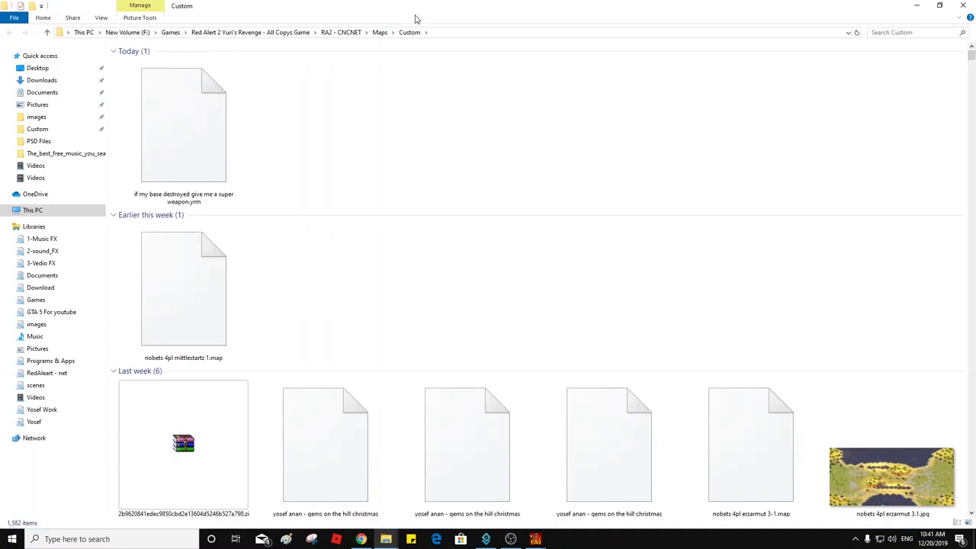
pyautogui.click(204, 151)
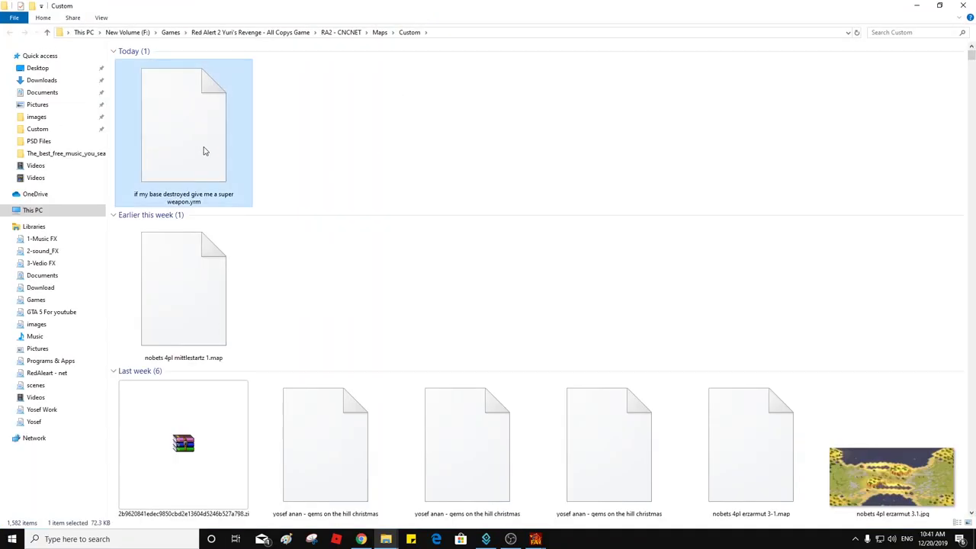
pyautogui.click(201, 203)
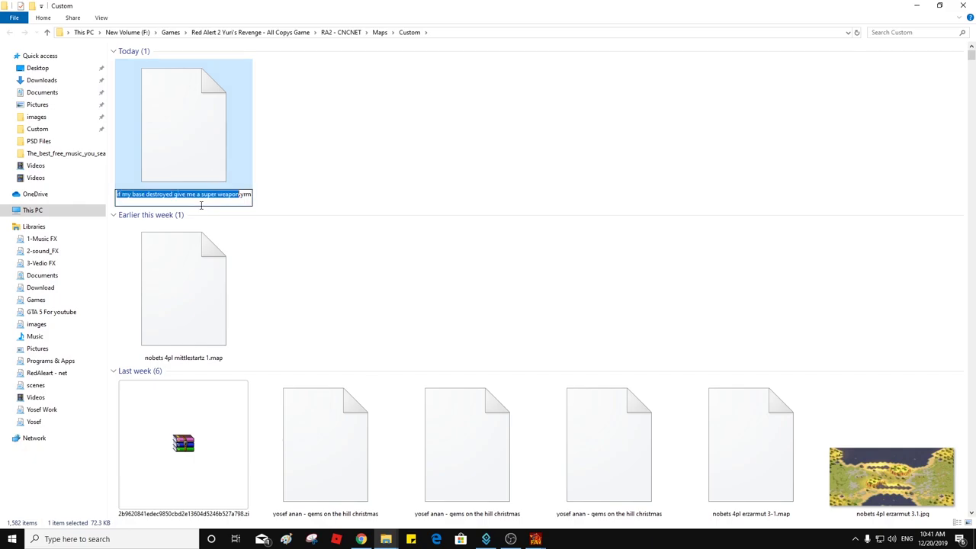
pyautogui.moveTo(241, 196); pyautogui.dragTo(249, 196)
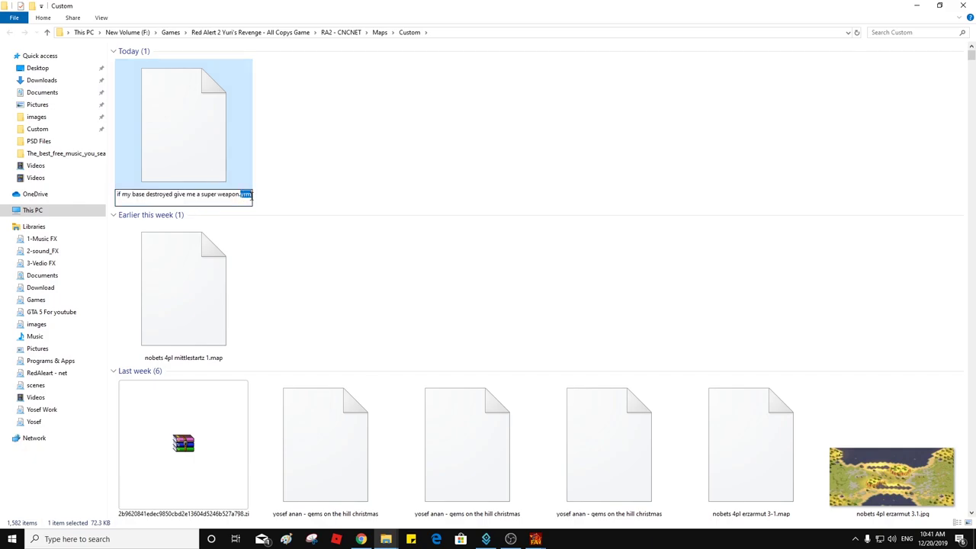
pyautogui.write('map')
pyautogui.press('Return')
pyautogui.press('Return')
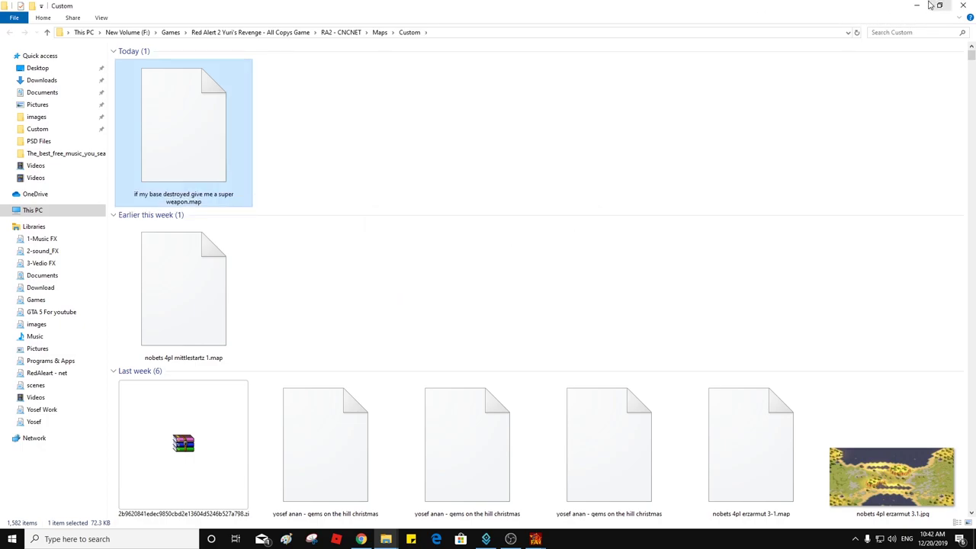
pyautogui.click(184, 200)
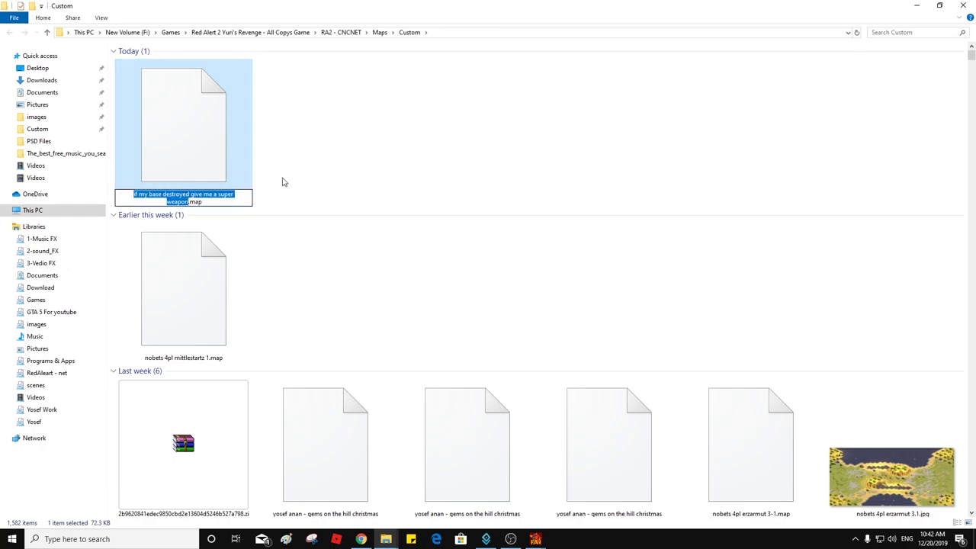
pyautogui.click(339, 175)
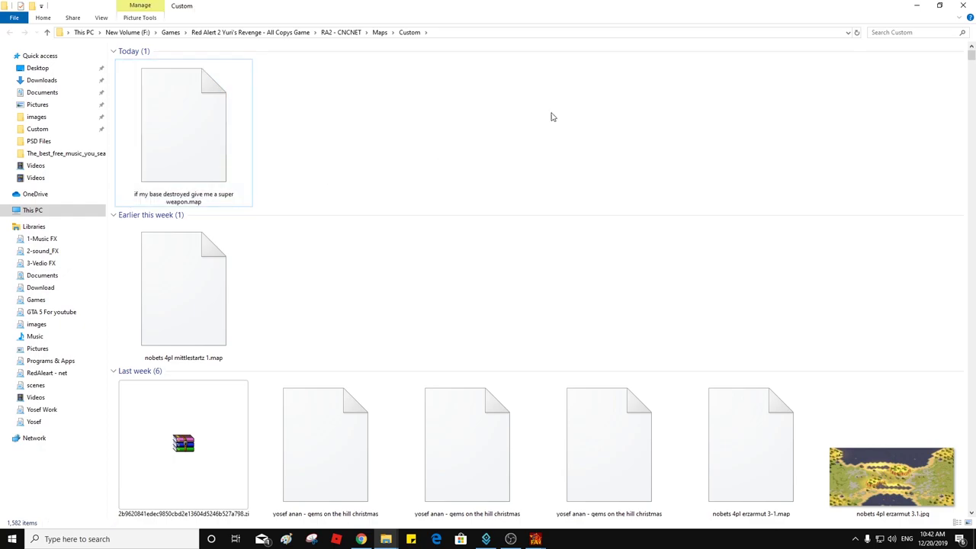
# Step: Switch to the CnCNet YR client and launch a Standard game on the map "If my base destroyed give me a super weapon"
pyautogui.click(917, 6)
pyautogui.click(485, 21)
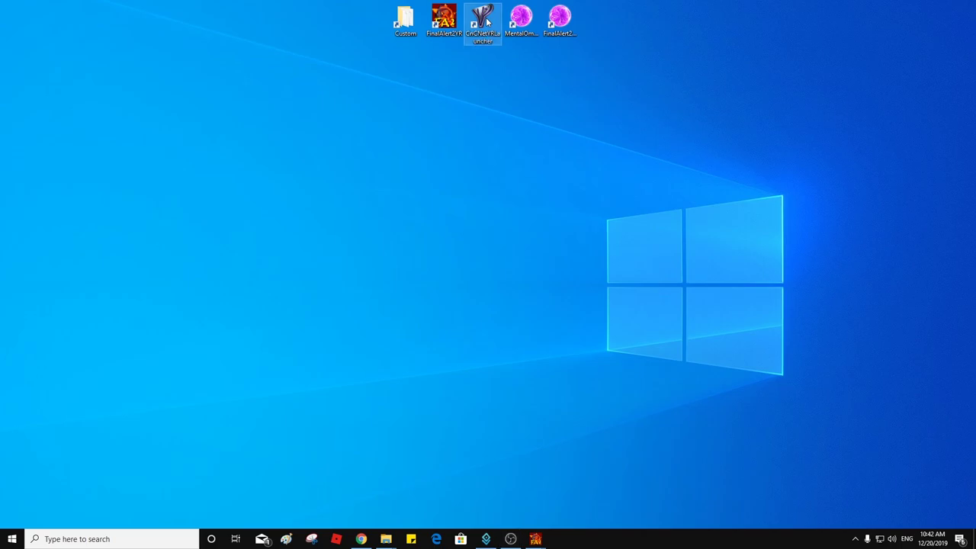
pyautogui.rightClick(486, 22)
pyautogui.click(520, 50)
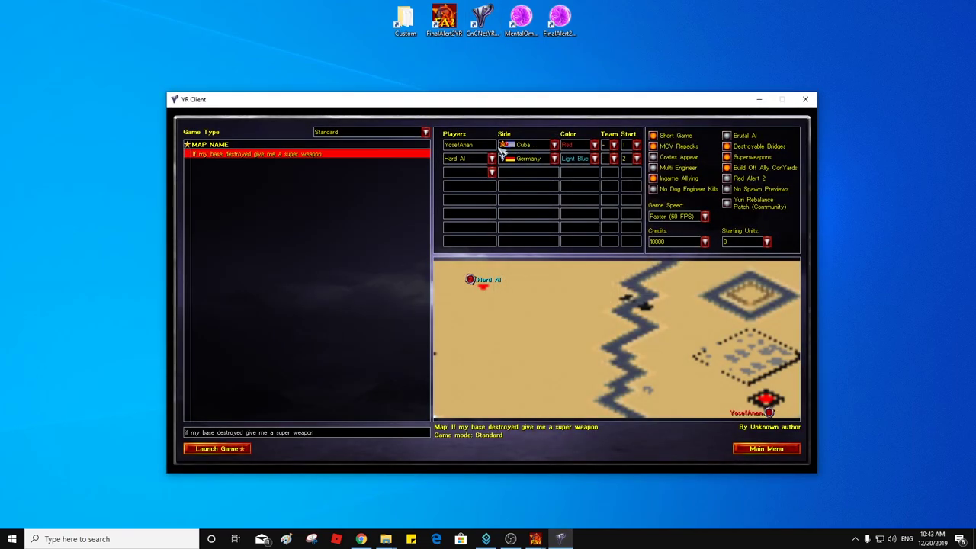
pyautogui.click(226, 448)
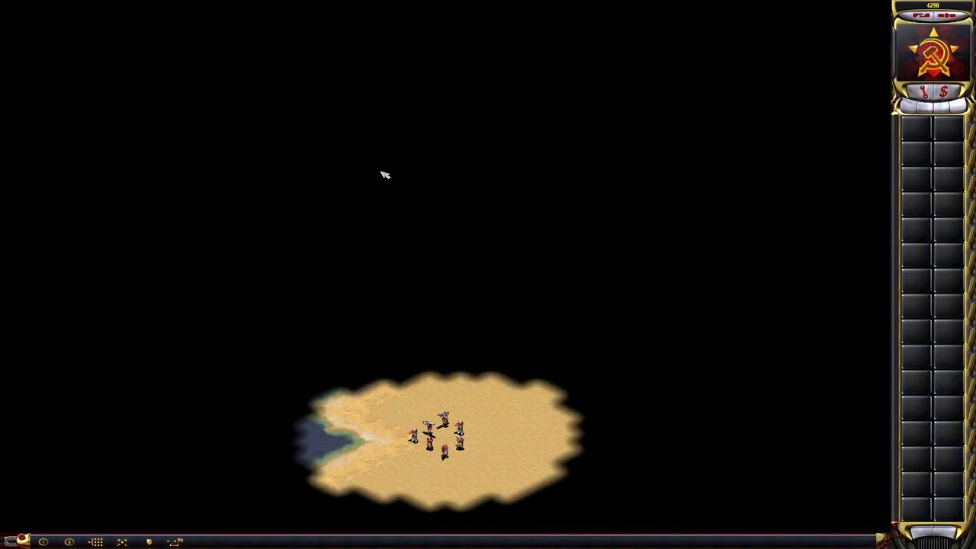
# Step: Test the map by moving all the starting infantry across the desert and through the wall gap into the base
pyautogui.moveTo(492, 388); pyautogui.dragTo(412, 482)
pyautogui.click(491, 412)
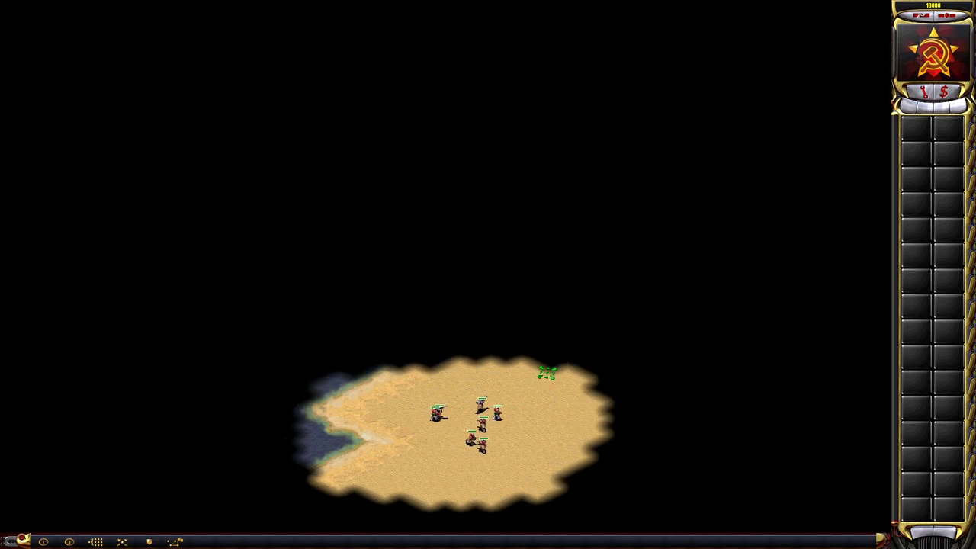
pyautogui.click(592, 364)
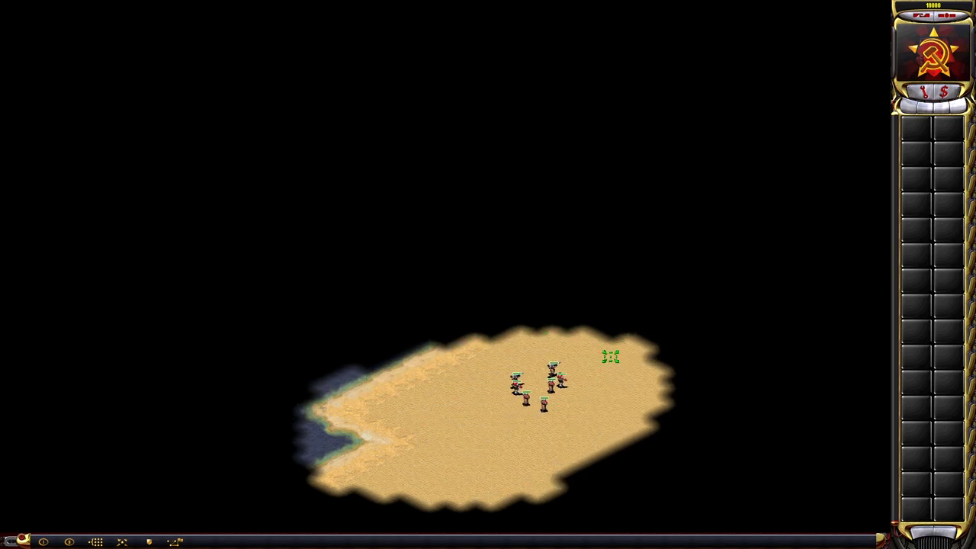
pyautogui.press('Right')
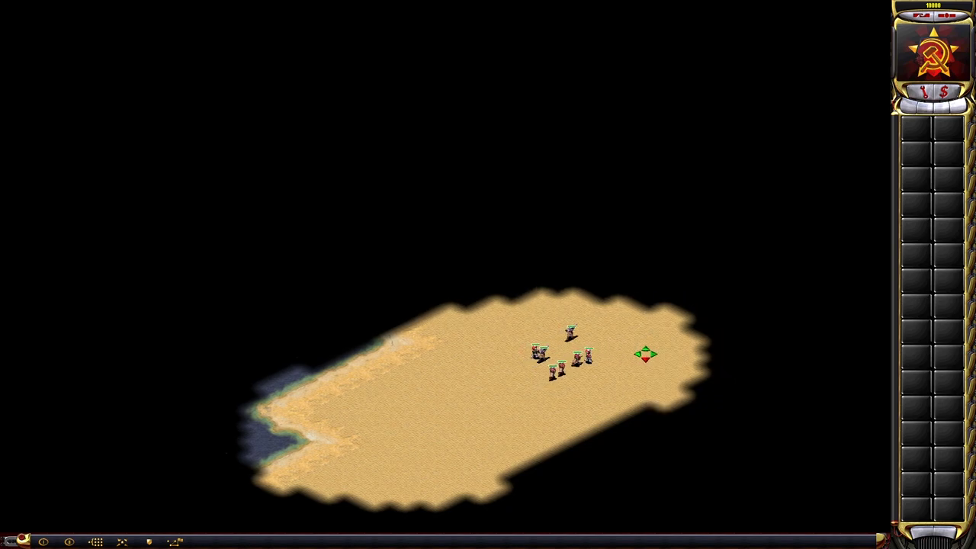
pyautogui.click(602, 279)
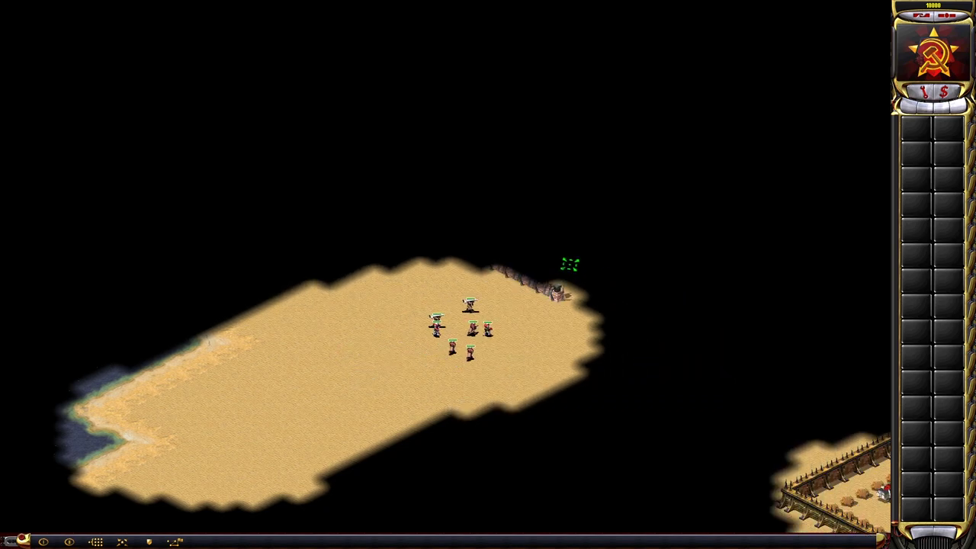
pyautogui.click(591, 303)
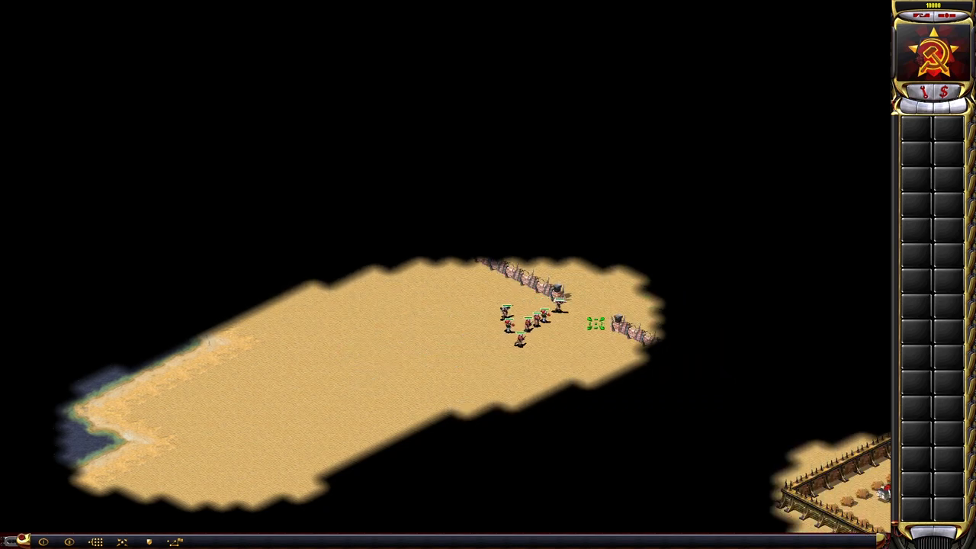
pyautogui.press('Right')
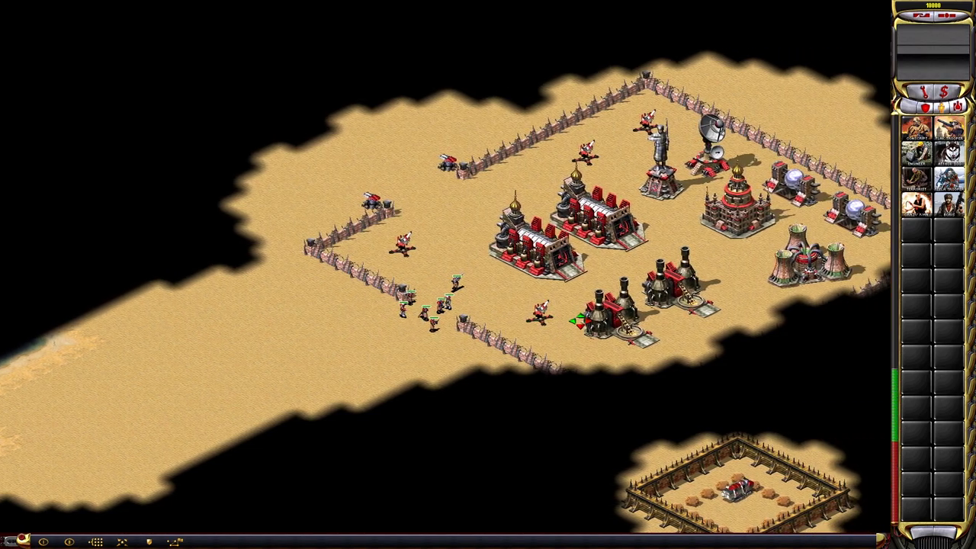
pyautogui.click(485, 283)
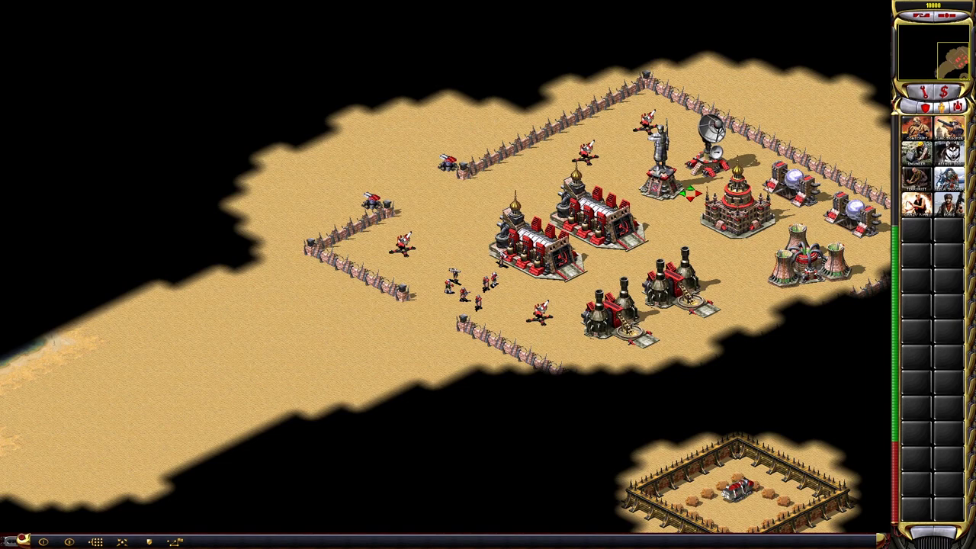
pyautogui.press('Up')
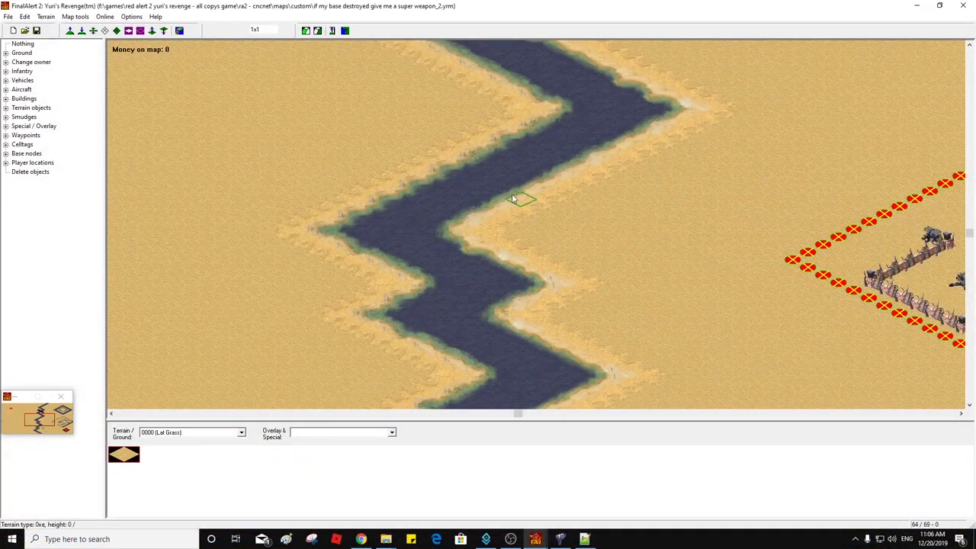
# Step: Switch to the map in FinalAlert 2 and inspect the event of the "If_passover_Change home to A" trigger in the Trigger editor
pyautogui.moveTo(521, 196); pyautogui.dragTo(667, 233, button='right')
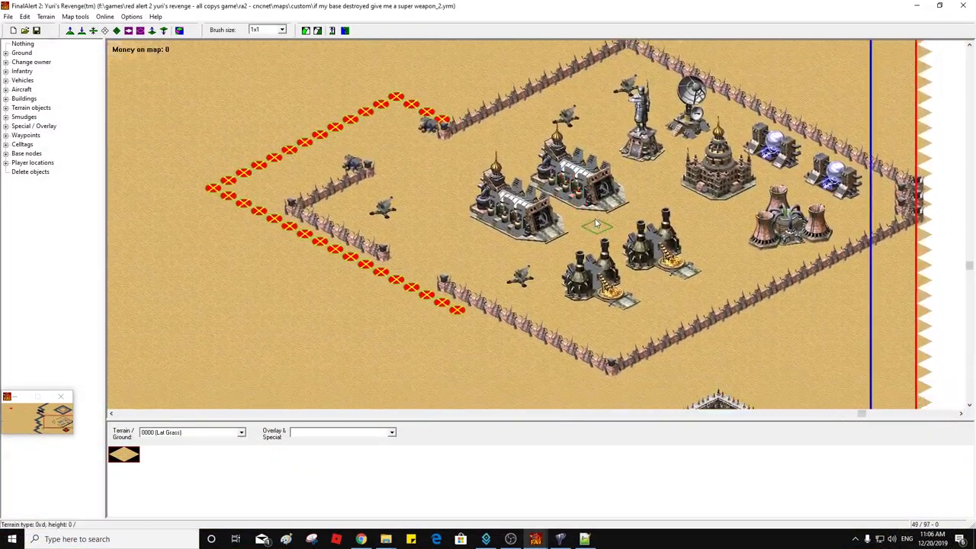
pyautogui.click(24, 17)
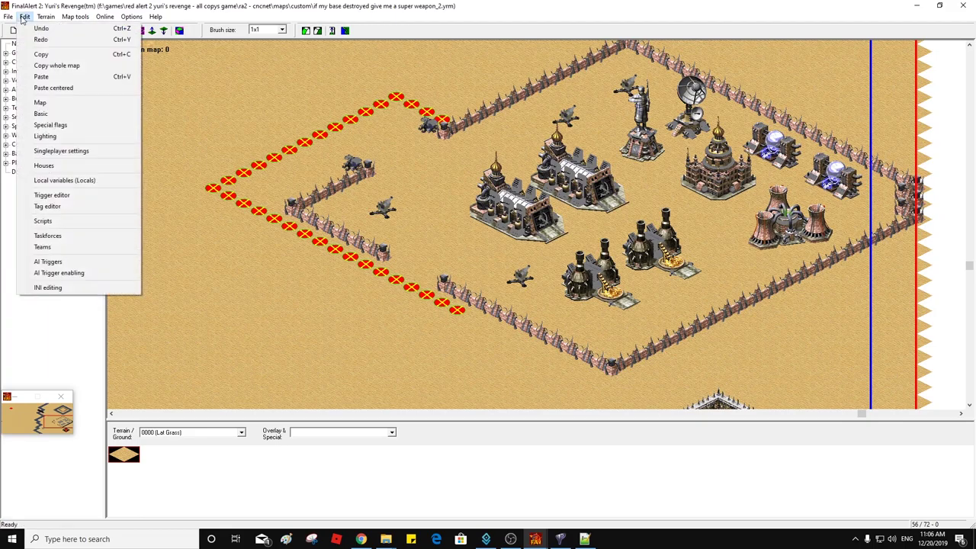
pyautogui.click(98, 195)
pyautogui.click(147, 67)
pyautogui.click(148, 72)
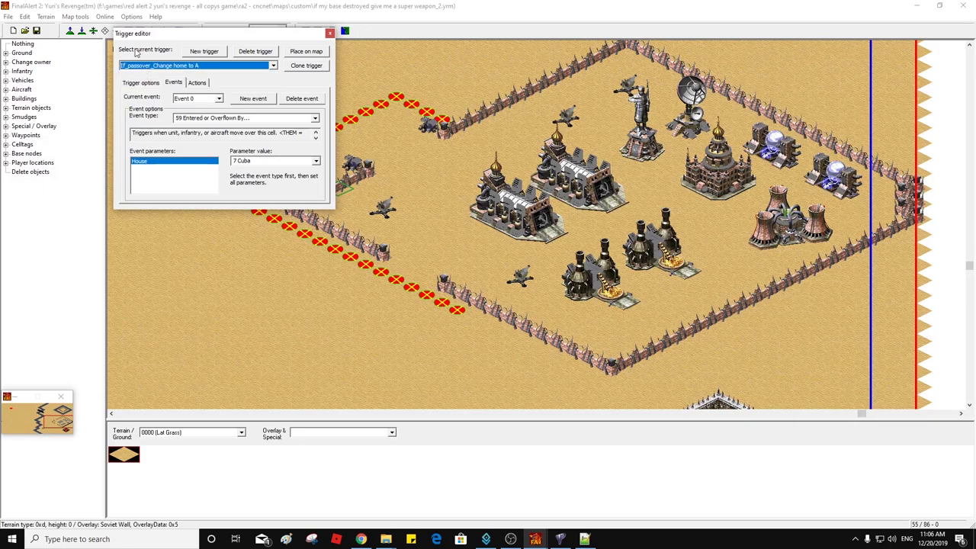
# Step: Create a new trigger with event 10 Destroyed, Buildings, All... and set its house to 7 Cuba
pyautogui.click(200, 53)
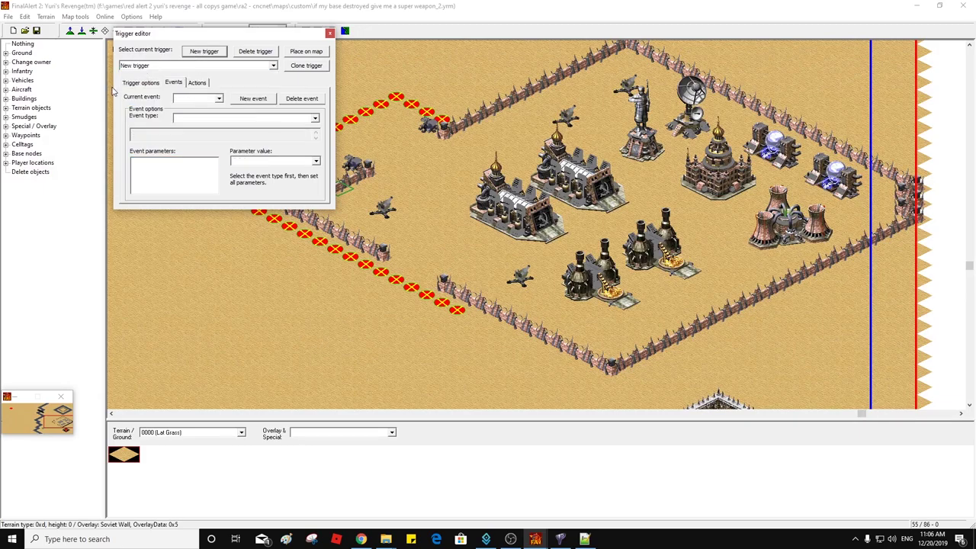
pyautogui.click(155, 67)
pyautogui.click(152, 101)
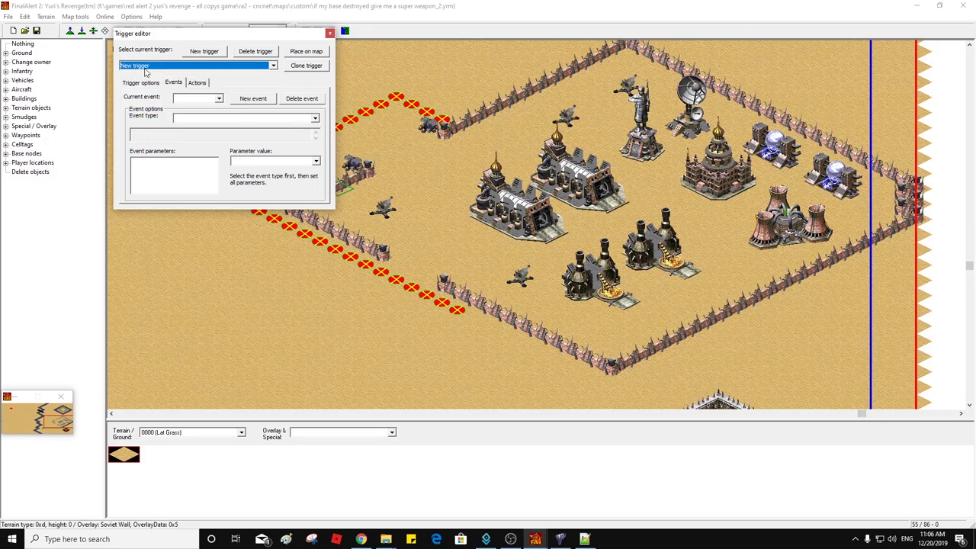
pyautogui.click(143, 83)
pyautogui.click(174, 83)
pyautogui.click(253, 98)
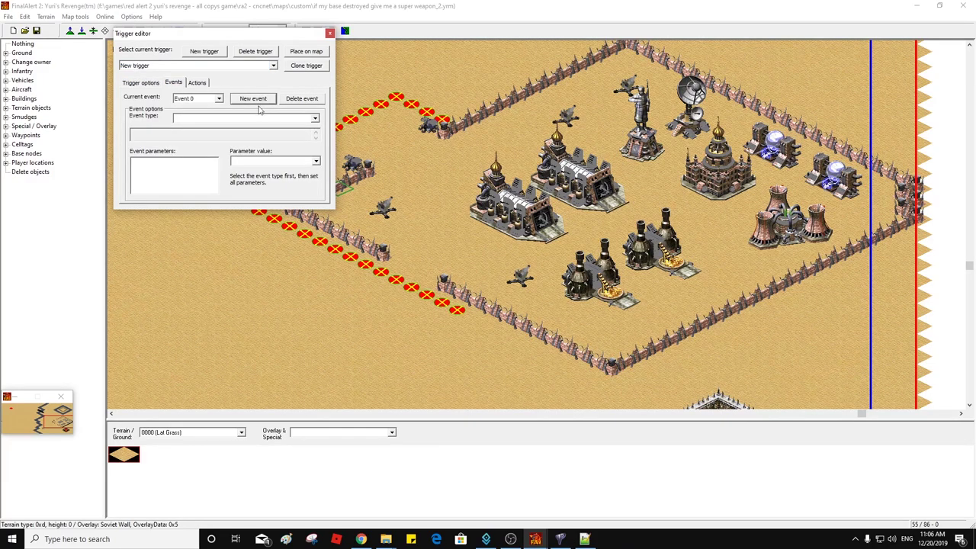
pyautogui.click(315, 118)
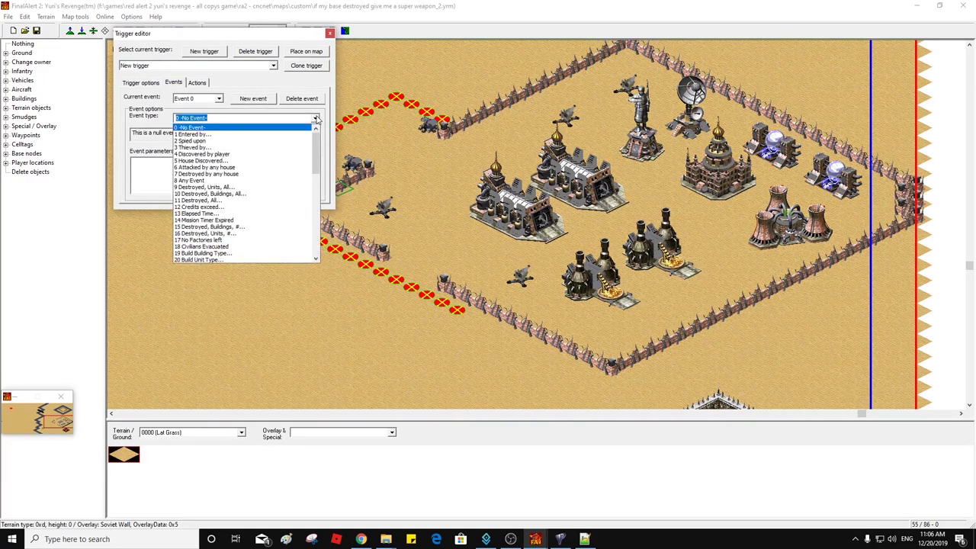
pyautogui.click(300, 194)
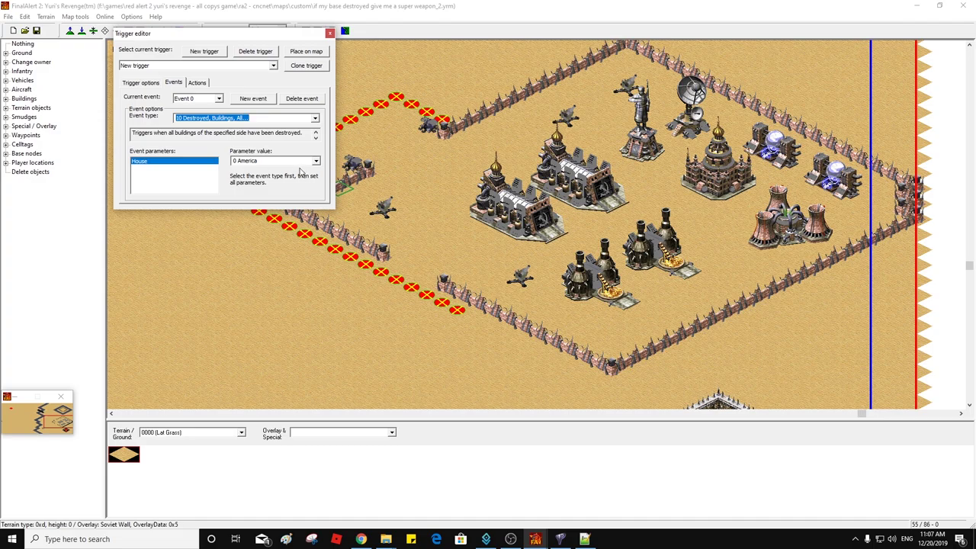
pyautogui.click(316, 161)
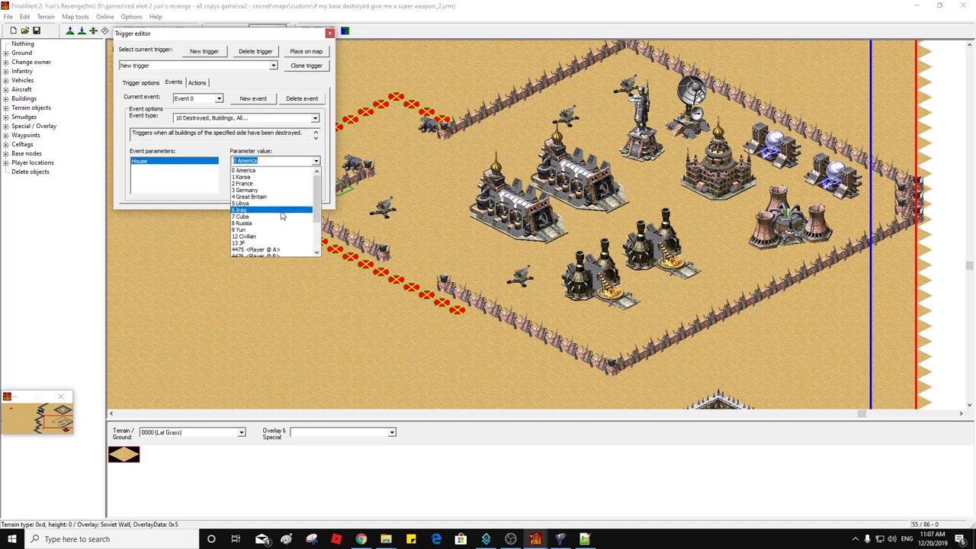
pyautogui.click(279, 216)
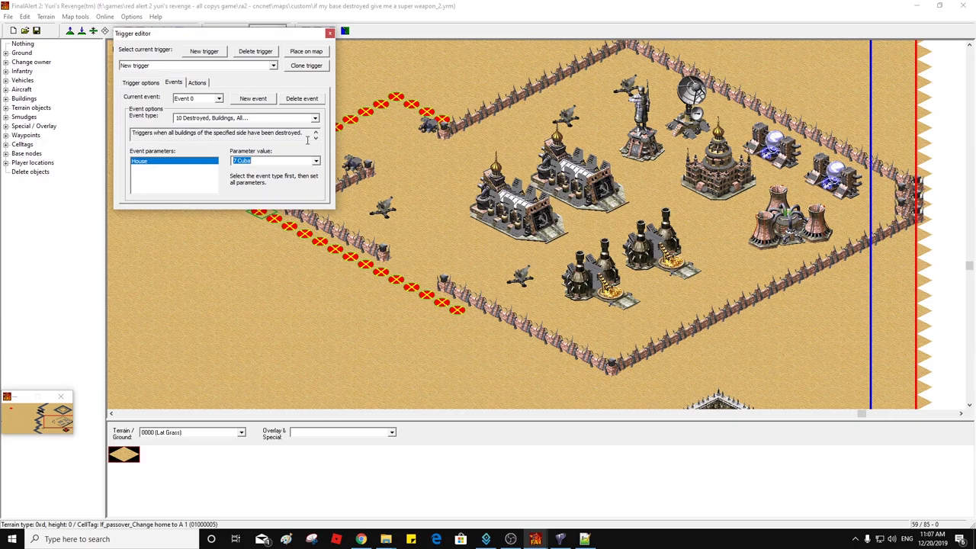
# Step: Add an action of type 125 Create Building At... to the new trigger
pyautogui.click(197, 82)
pyautogui.click(250, 99)
pyautogui.click(314, 118)
pyautogui.scroll(-20, 265, 178)
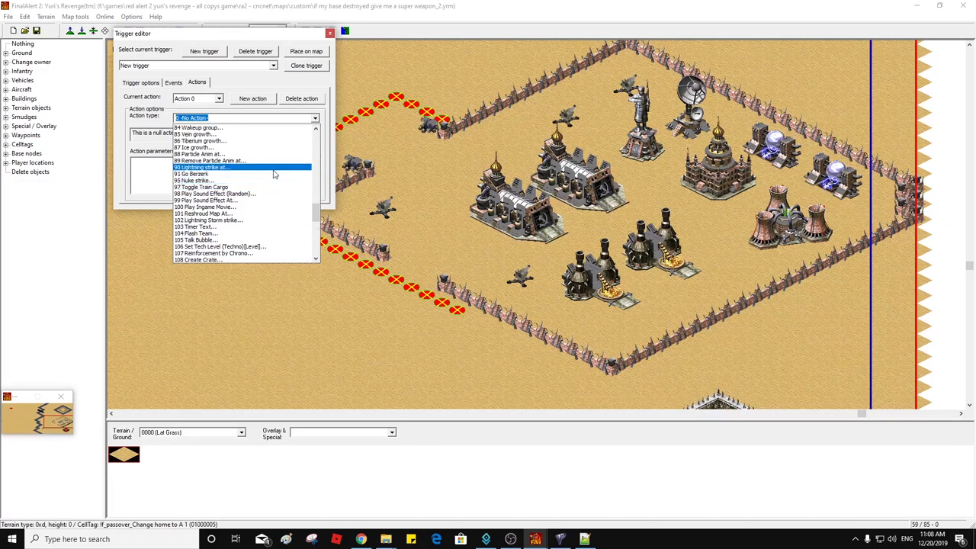
pyautogui.scroll(-5, 275, 174)
pyautogui.scroll(-3, 275, 175)
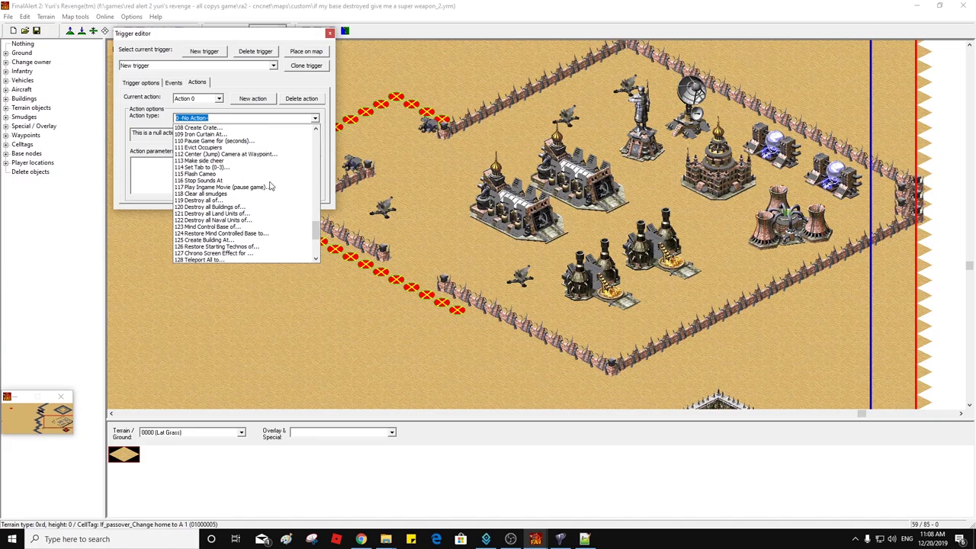
pyautogui.click(265, 240)
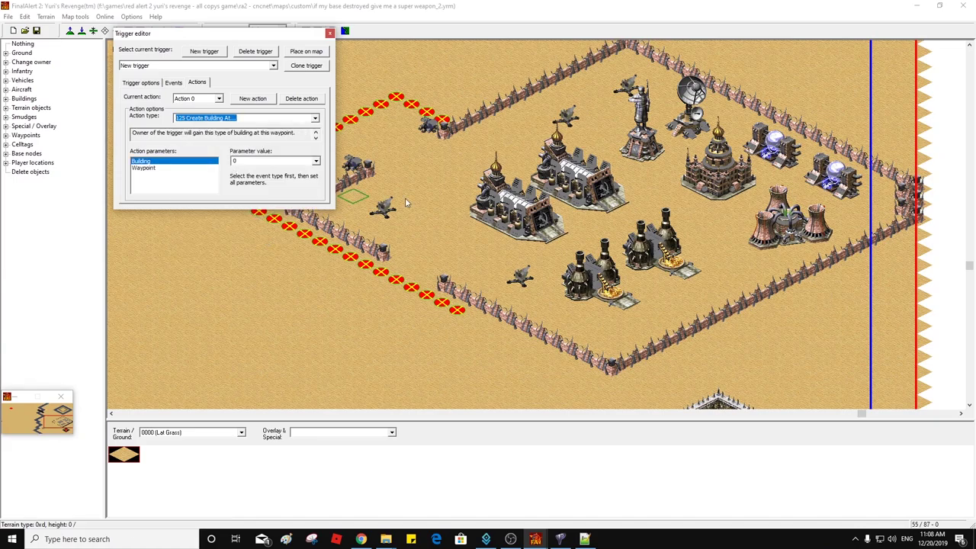
# Step: Place a Soviet Nuclear Missile Silo temporarily on the cliff plateau surrounded by water to read its building ID
pyautogui.moveTo(565, 235); pyautogui.dragTo(567, 175, button='middle')
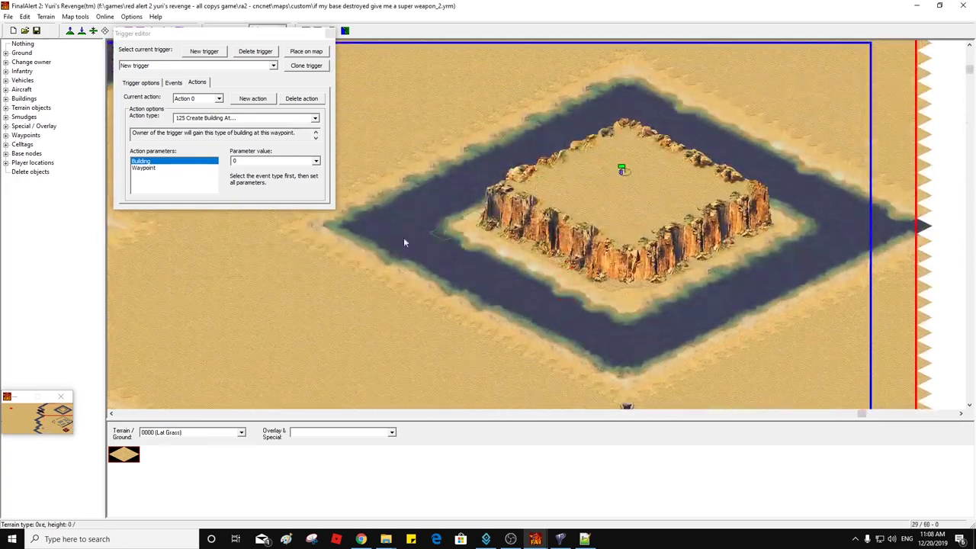
pyautogui.click(6, 98)
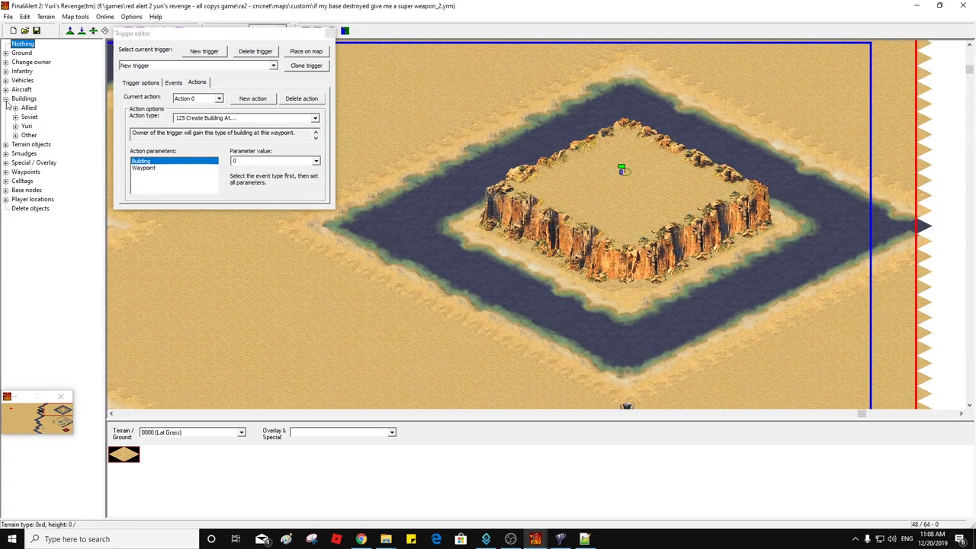
pyautogui.click(16, 117)
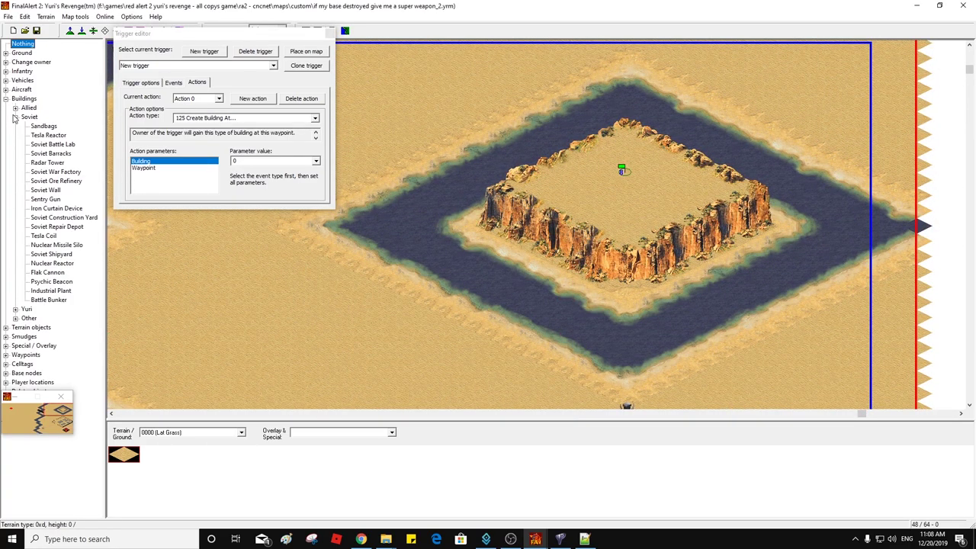
pyautogui.click(82, 245)
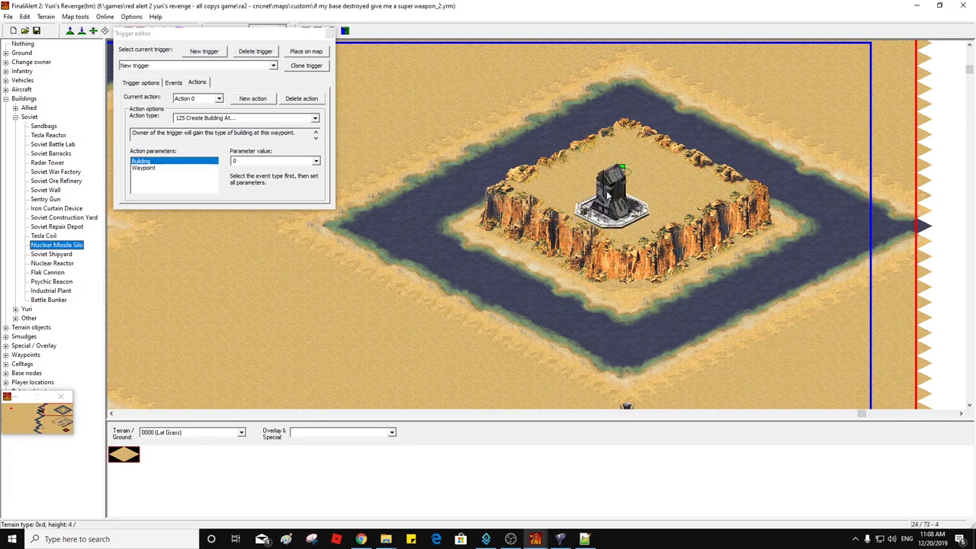
pyautogui.click(626, 201)
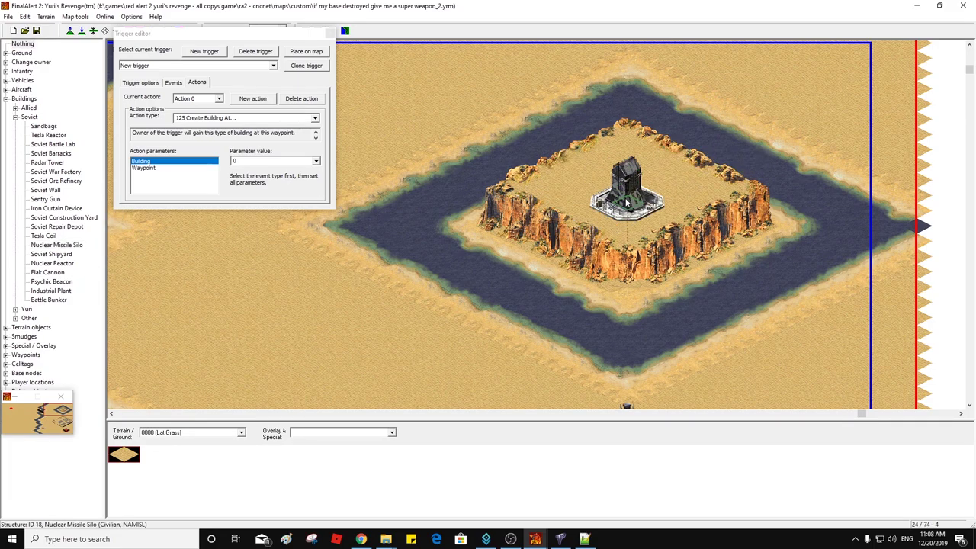
# Step: Set the Create Building action's building to NAMISL Nuclear Missile Silo
pyautogui.hotkey('alt', 'Tab')
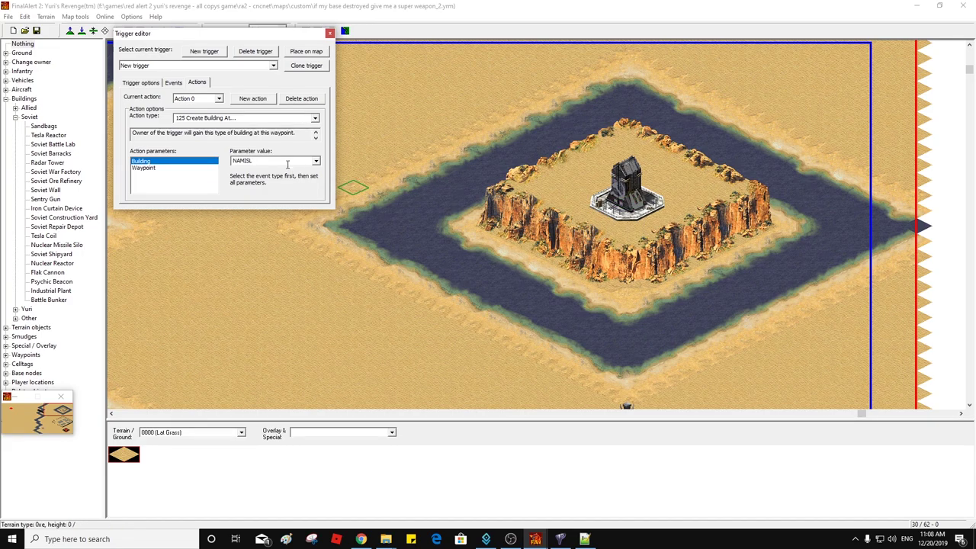
pyautogui.click(316, 165)
pyautogui.click(298, 171)
# Step: Delete the missile silo from the plateau and set the Create Building action's waypoint to 8
pyautogui.click(30, 391)
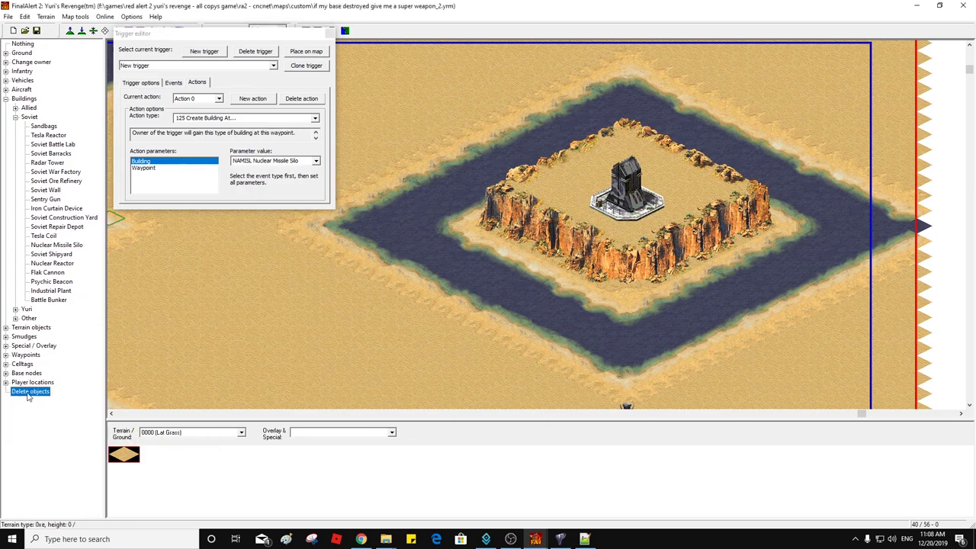
pyautogui.click(618, 221)
pyautogui.click(143, 168)
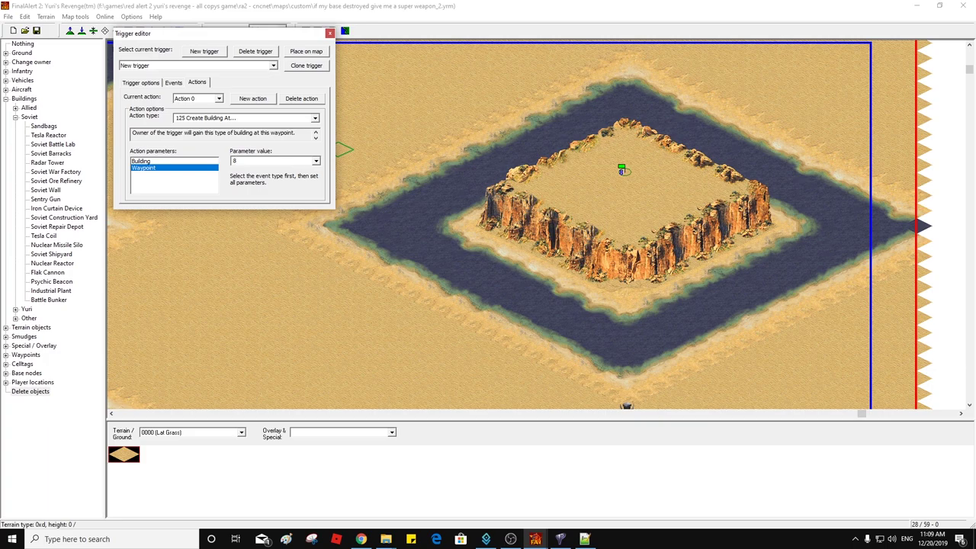
# Step: Review the new trigger's event and rename the trigger "My base Destroyed"
pyautogui.click(142, 83)
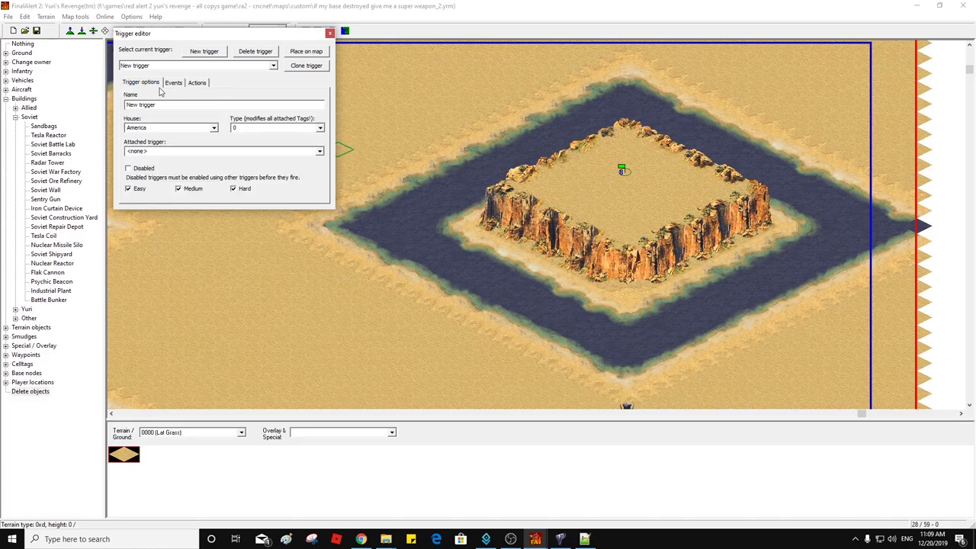
pyautogui.click(173, 82)
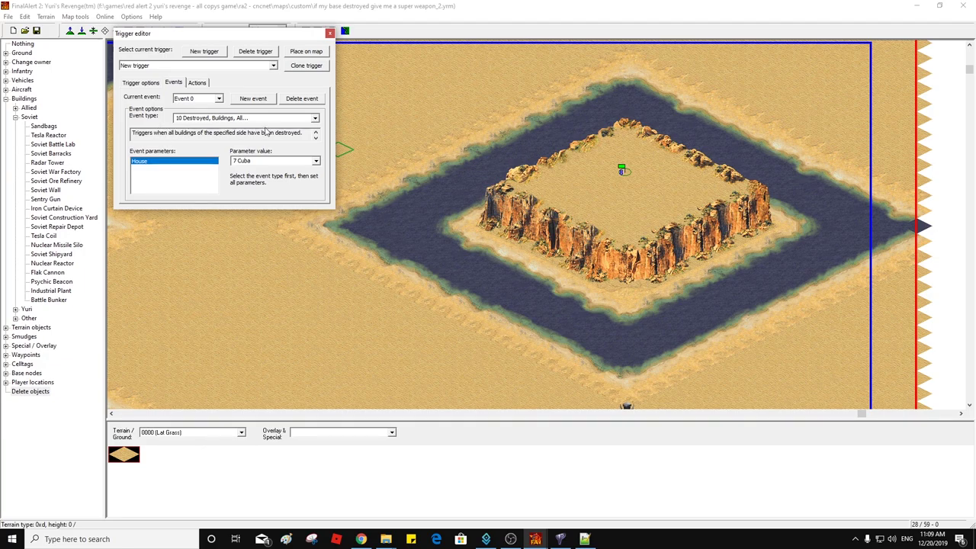
pyautogui.click(142, 82)
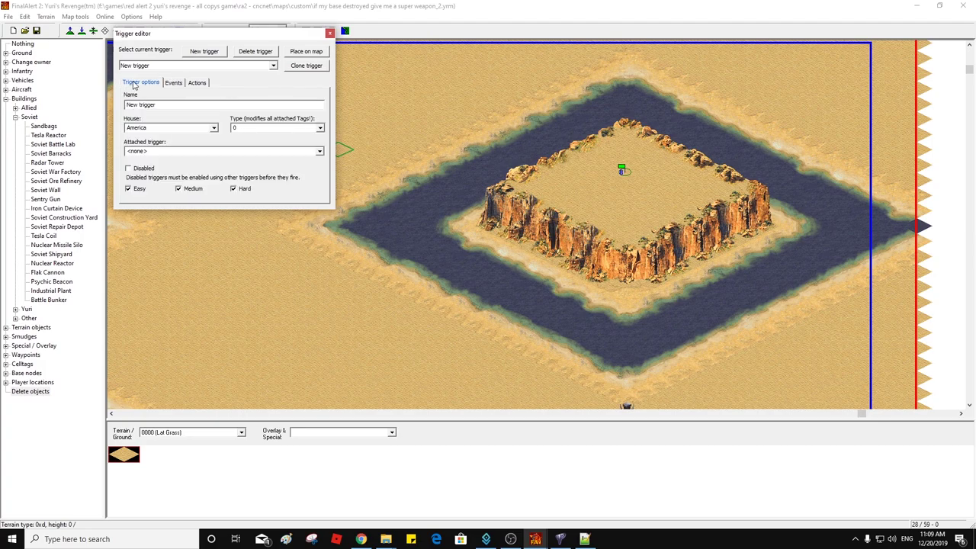
pyautogui.write('NM')
pyautogui.click(151, 85)
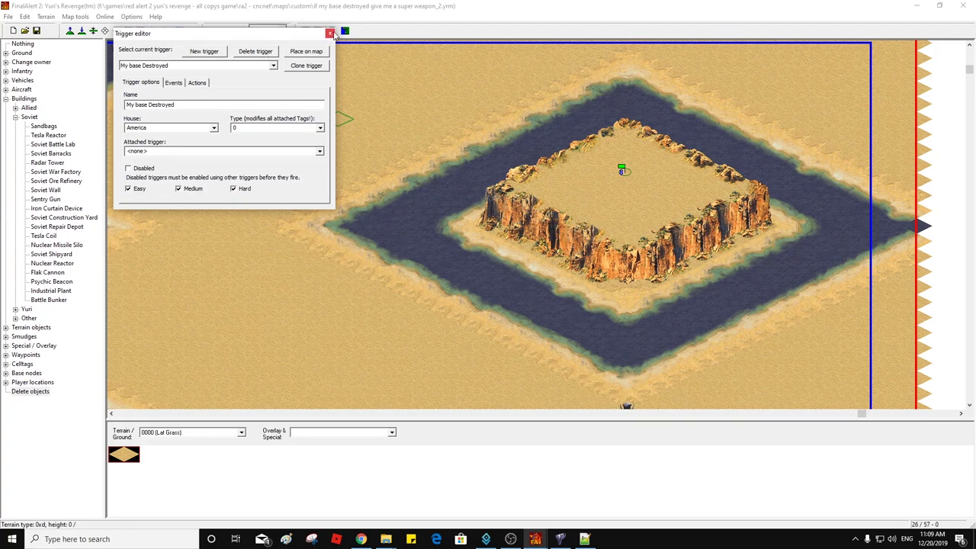
# Step: Move the Trigger editor clear of the map corner and bring up the DestroyBridge trigger
pyautogui.moveTo(529, 142); pyautogui.dragTo(392, 147, button='middle')
pyautogui.moveTo(650, 253); pyautogui.dragTo(612, 241, button='middle')
pyautogui.moveTo(131, 37); pyautogui.dragTo(628, 103)
pyautogui.click(643, 133)
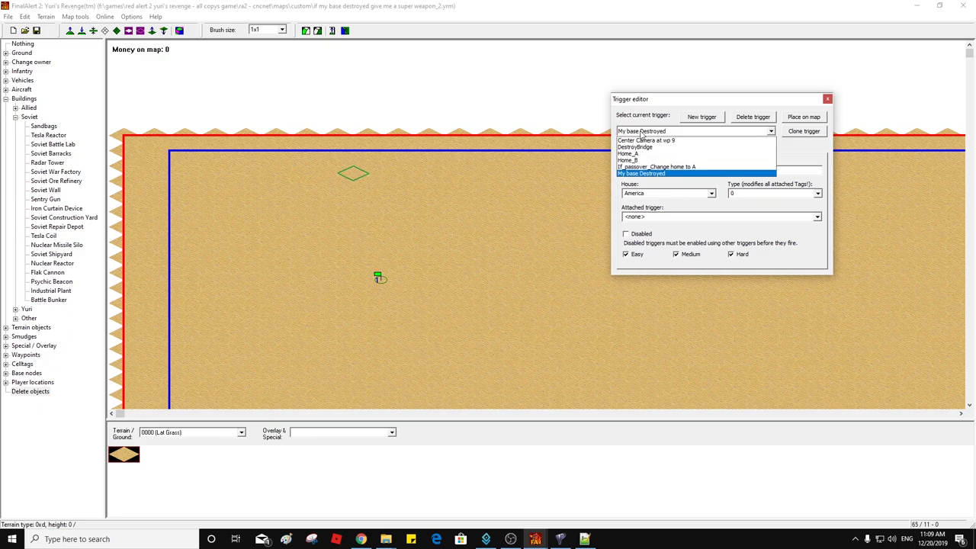
pyautogui.click(643, 148)
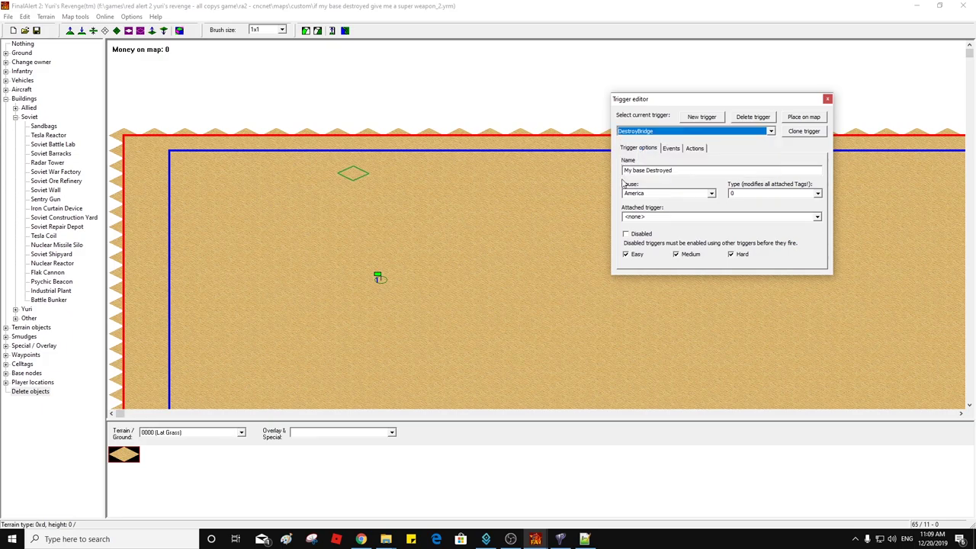
# Step: In the CI_TF task force, replace the Crazy Ivan with SREF (Prism Tank) and set the number of units to 8
pyautogui.click(25, 16)
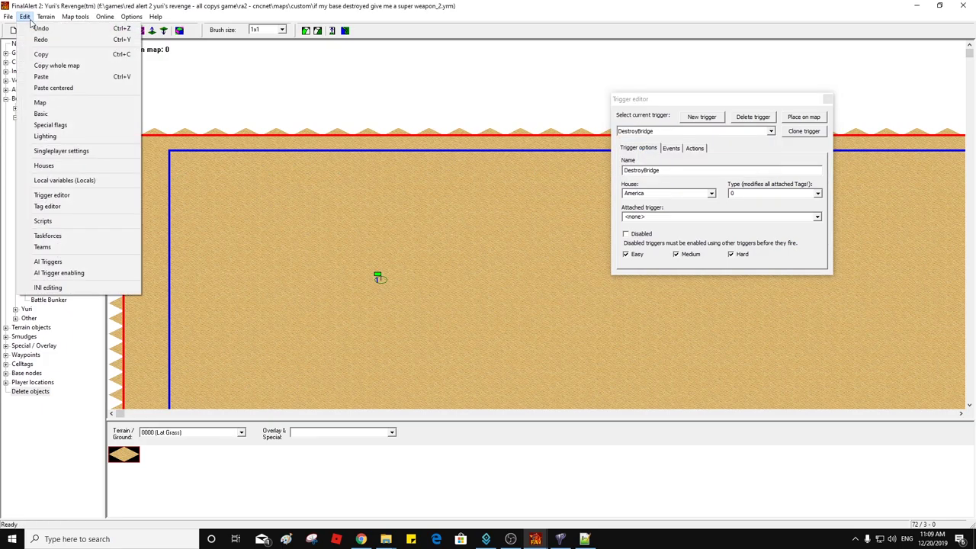
pyautogui.click(53, 236)
pyautogui.moveTo(830, 56); pyautogui.dragTo(451, 83)
pyautogui.click(451, 239)
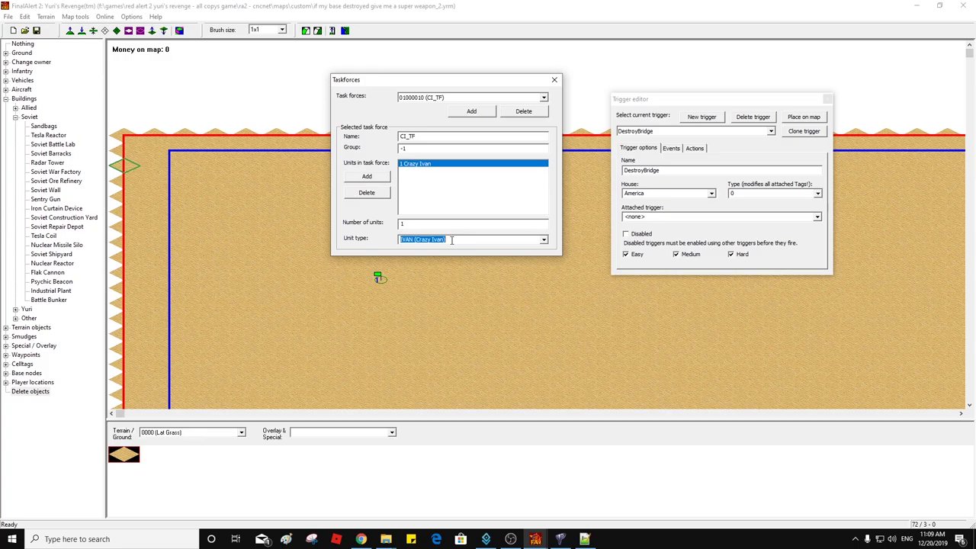
pyautogui.click(544, 241)
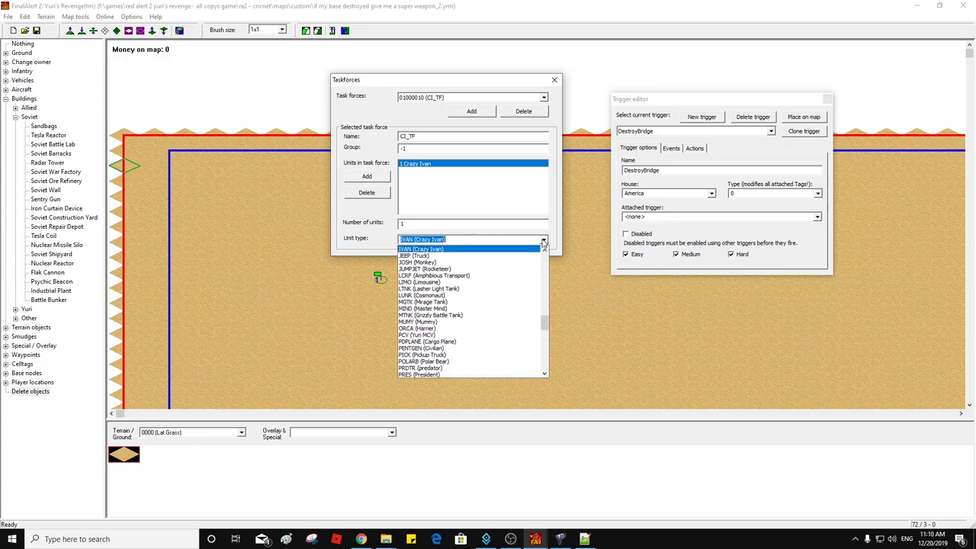
pyautogui.press('BackSpace')
pyautogui.write('S')
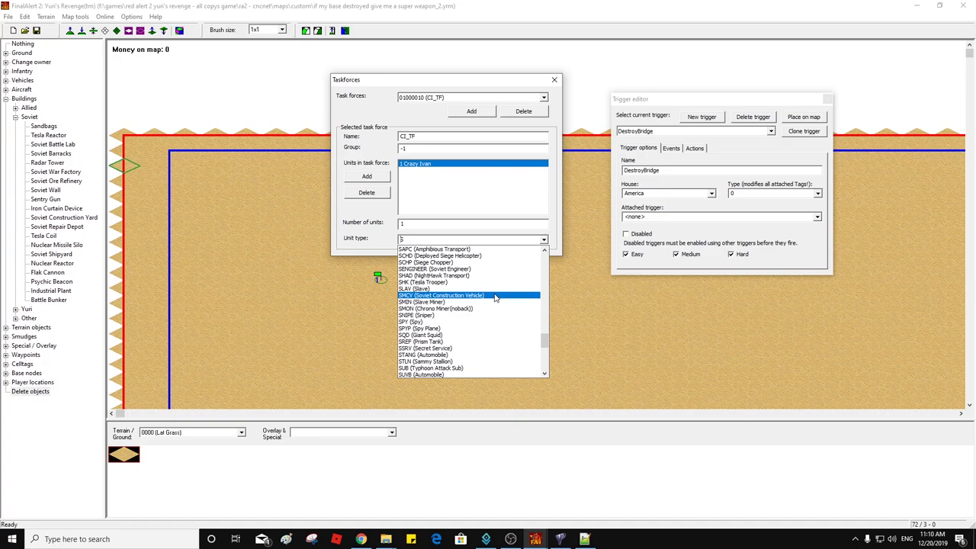
pyautogui.click(485, 342)
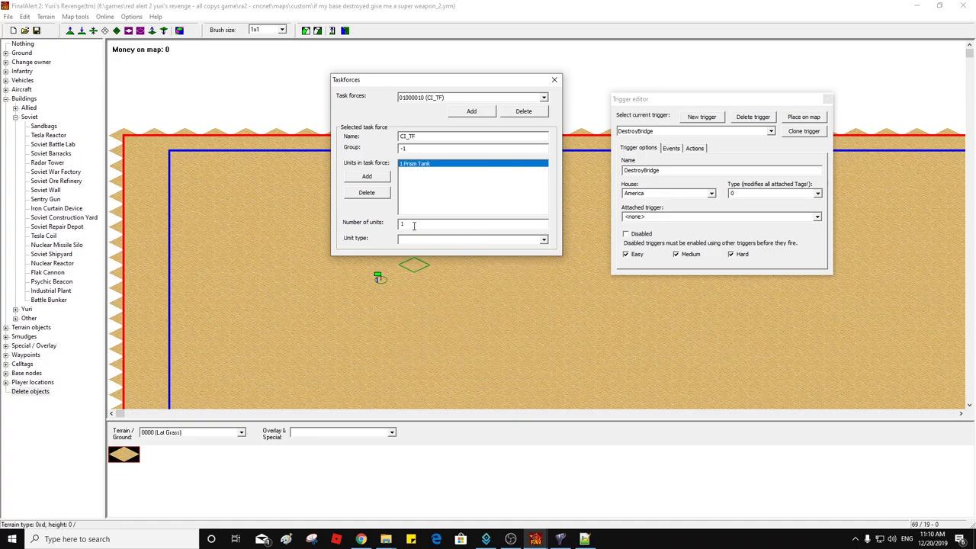
pyautogui.write('3')
# Step: Open the Scripts window and arrange it with the Taskforces and Trigger editor windows so that none overlap
pyautogui.moveTo(417, 80); pyautogui.dragTo(803, 30)
pyautogui.moveTo(646, 100); pyautogui.dragTo(644, 227)
pyautogui.click(29, 17)
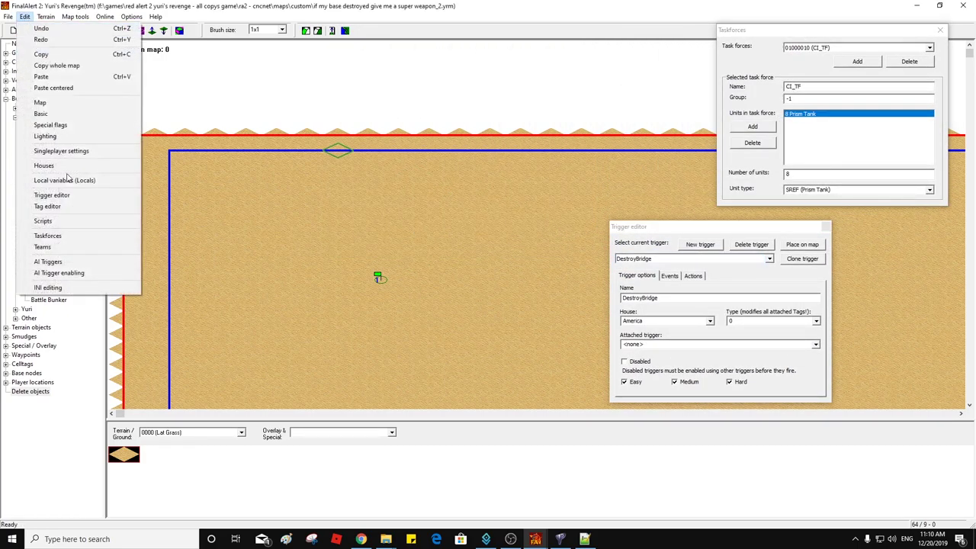
pyautogui.click(80, 221)
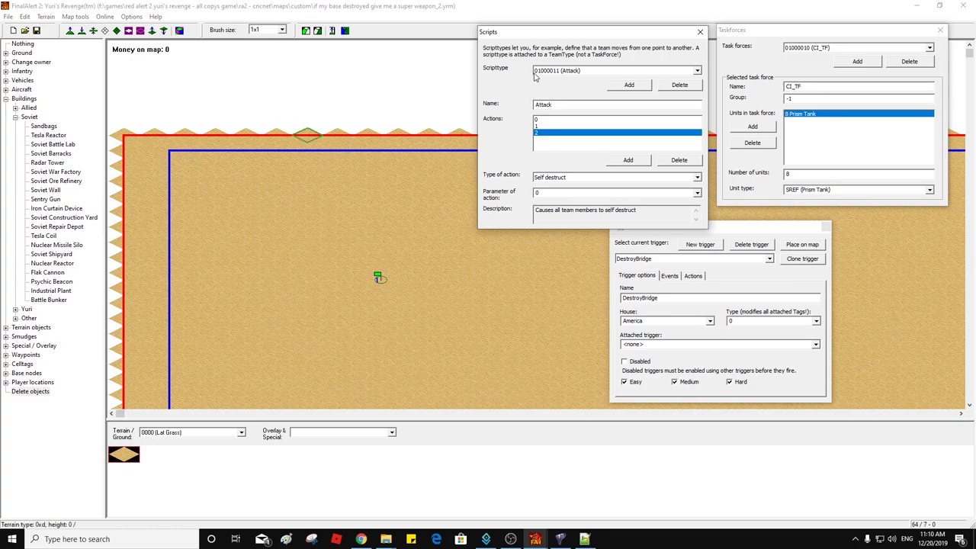
pyautogui.moveTo(543, 32); pyautogui.dragTo(535, 19)
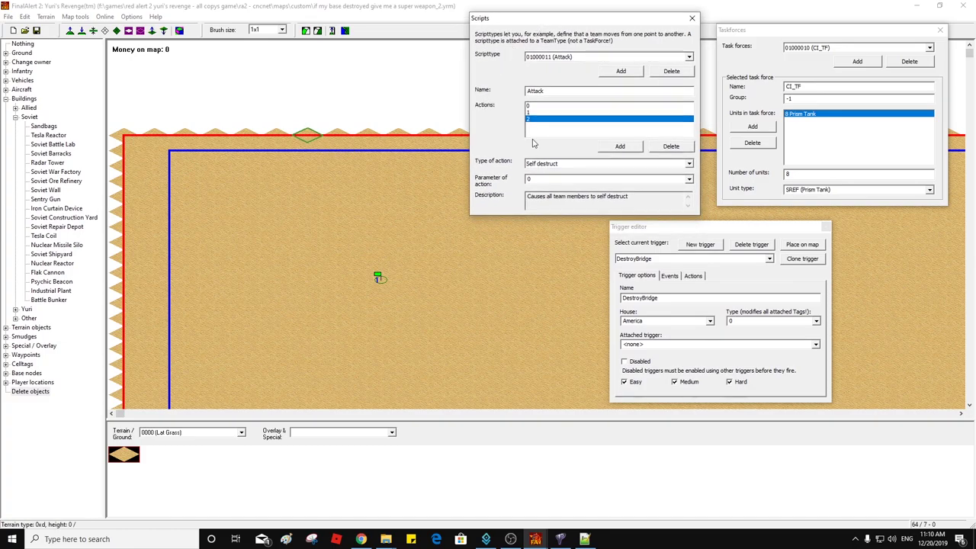
# Step: Set the Attack script's first action to Attack... with target 1 - Not specified, and check its other two actions
pyautogui.click(533, 106)
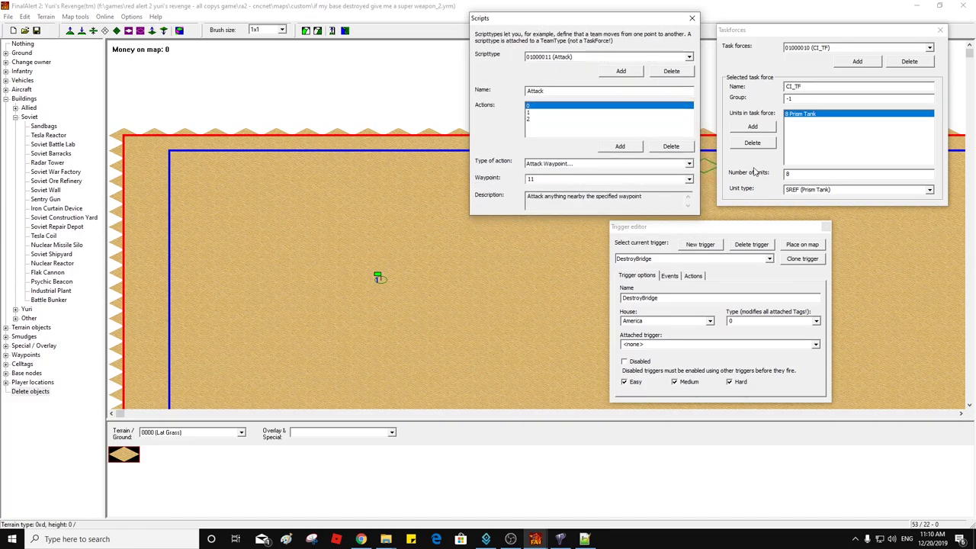
pyautogui.click(690, 165)
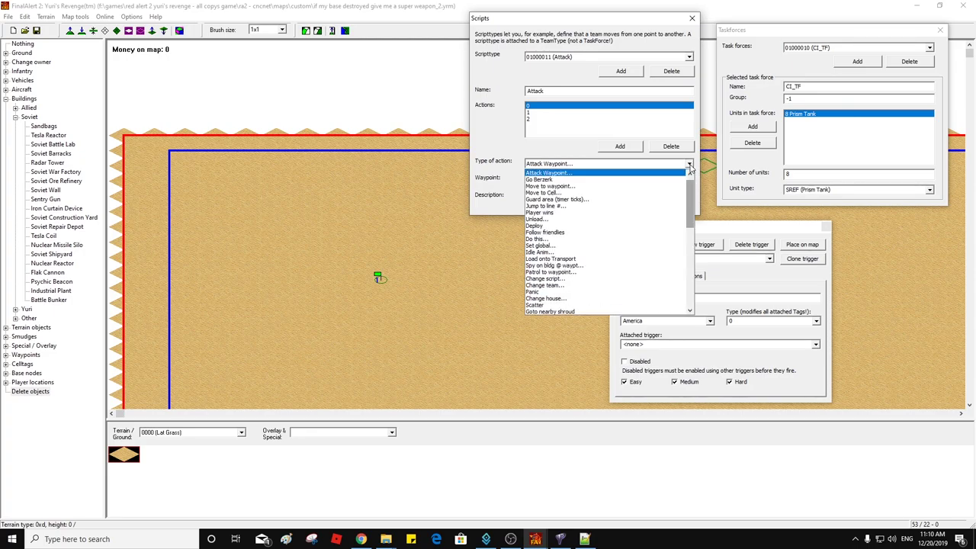
pyautogui.scroll(1, 691, 186)
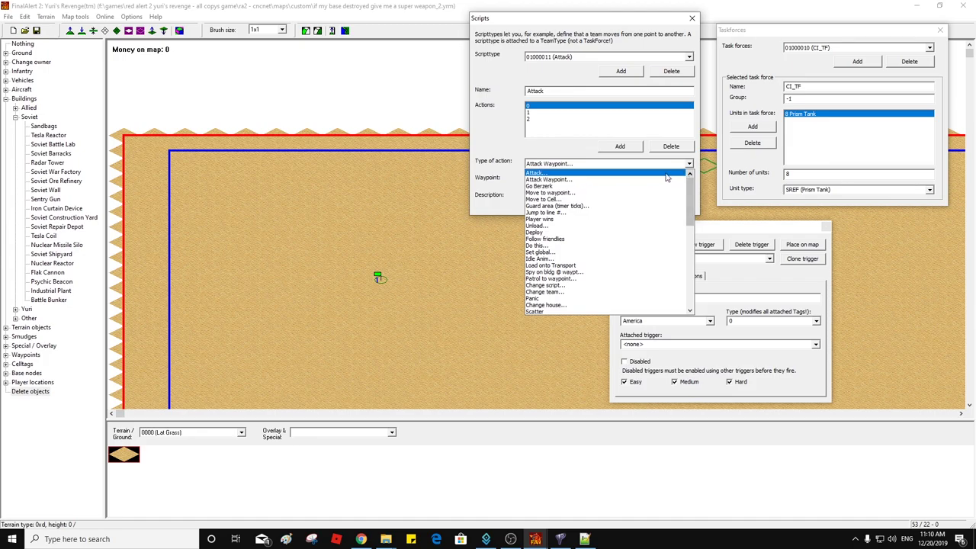
pyautogui.click(666, 175)
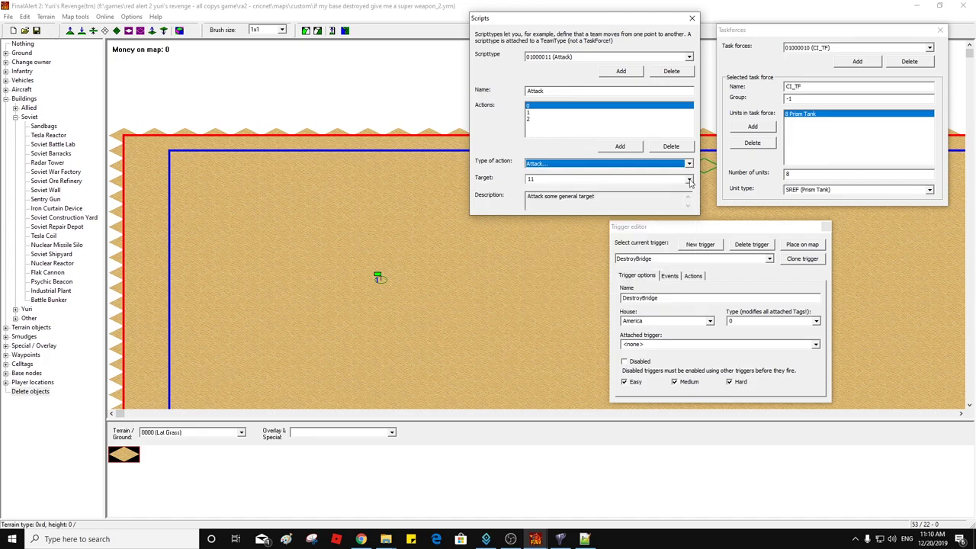
pyautogui.click(689, 180)
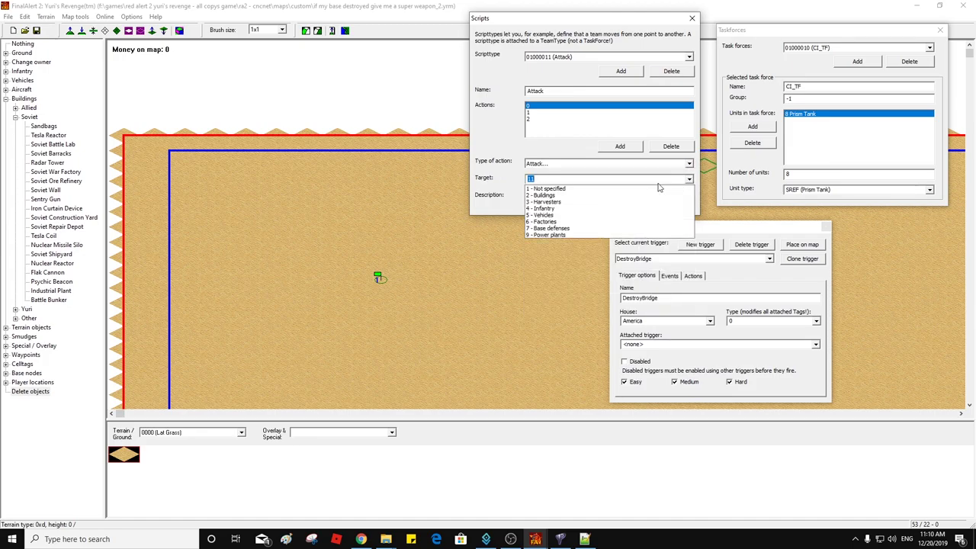
pyautogui.click(658, 189)
pyautogui.click(538, 114)
pyautogui.click(538, 119)
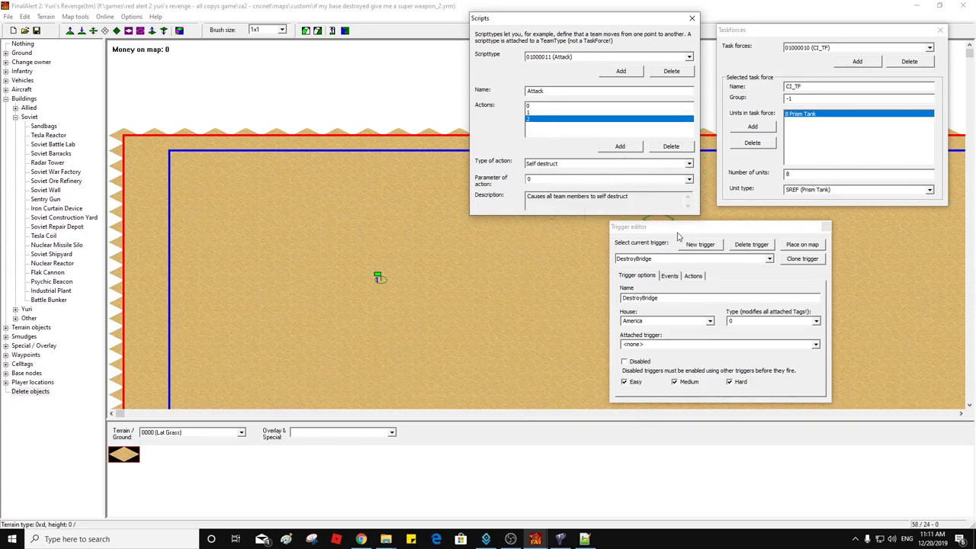
# Step: Open the Teams window and place it beside the Scripts window to review the CI_Attack team
pyautogui.click(28, 16)
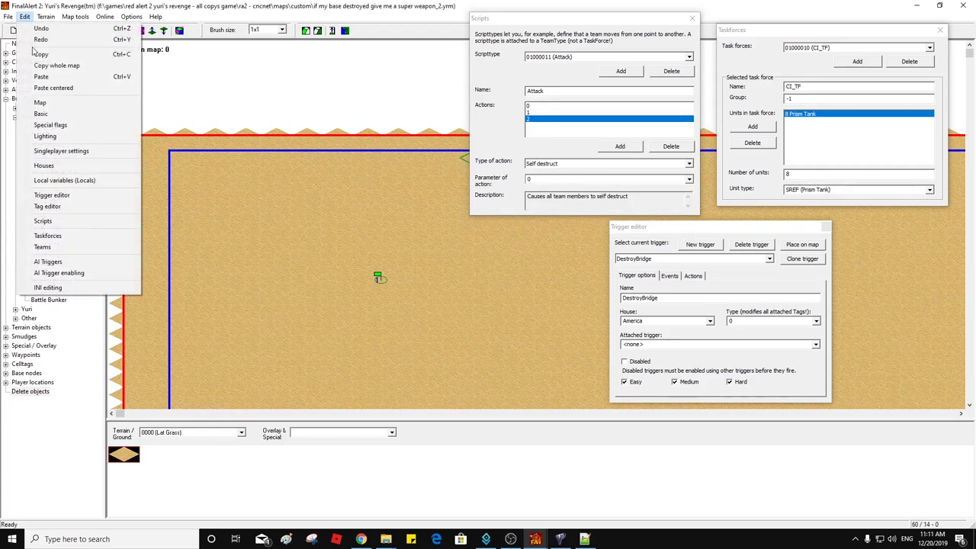
pyautogui.click(71, 247)
pyautogui.moveTo(360, 35)
pyautogui.mouseDown()
pyautogui.moveTo(363, 18)
pyautogui.moveTo(352, 20)
pyautogui.mouseUp()
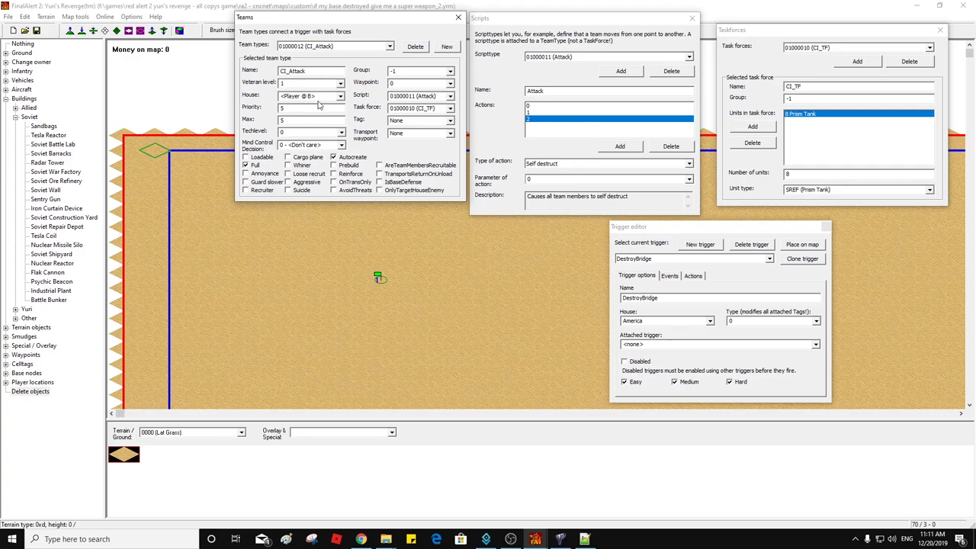
# Step: Move waypoint 11 from beside the bridge to the open sand near the map's upper-left corner
pyautogui.moveTo(811, 251); pyautogui.dragTo(842, 363, button='right')
pyautogui.click(842, 362)
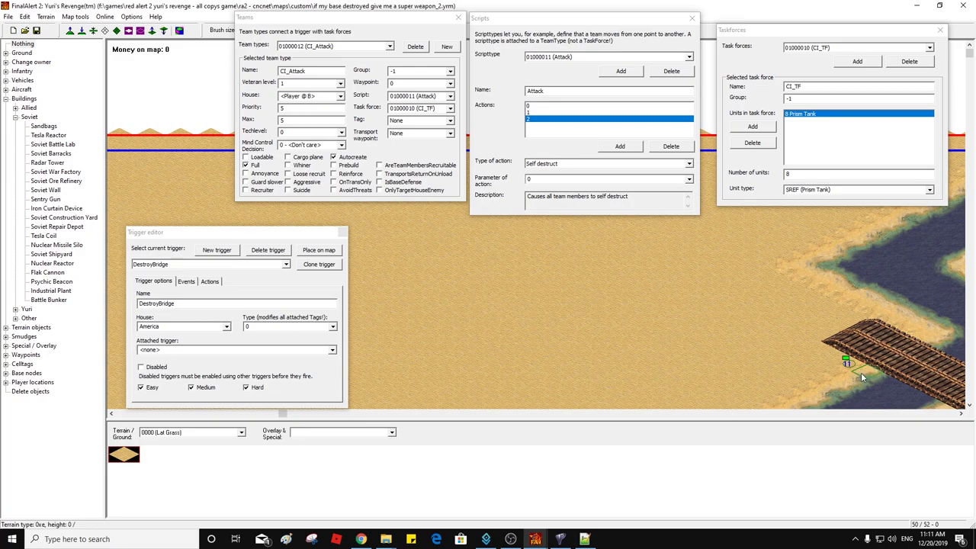
pyautogui.moveTo(564, 322); pyautogui.dragTo(674, 333, button='right')
pyautogui.moveTo(760, 316); pyautogui.dragTo(668, 347)
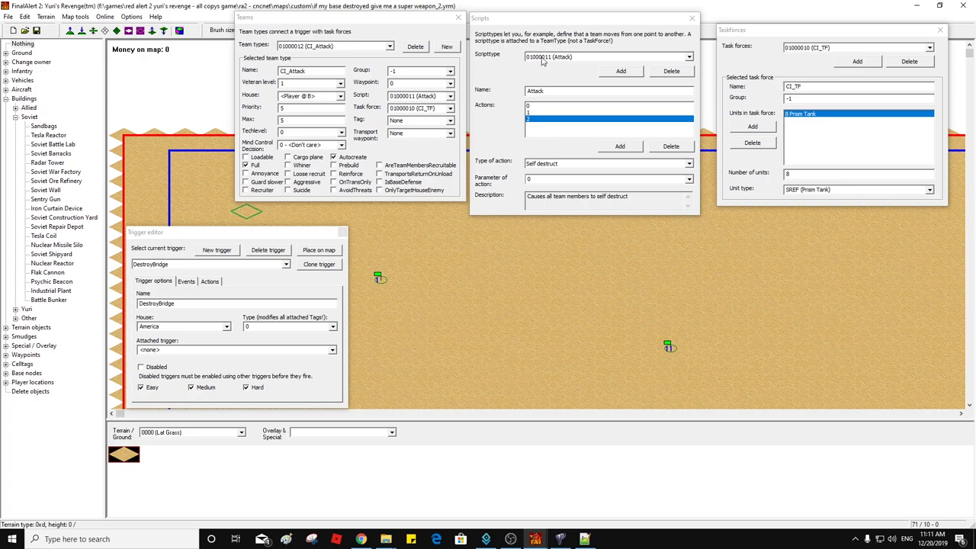
# Step: Rename the DestroyBridge trigger "Prism Tanks Attack" and set its Elapsed Time event to 50
pyautogui.click(809, 192)
pyautogui.moveTo(803, 187); pyautogui.dragTo(828, 191)
pyautogui.hotkey('ctrl', 'c')
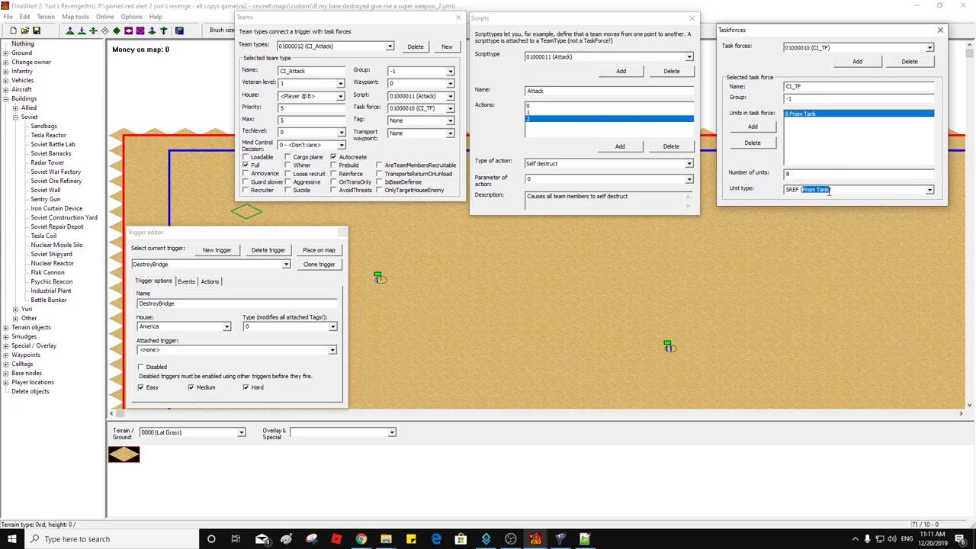
pyautogui.click(166, 312)
pyautogui.hotkey('ctrl', 'v')
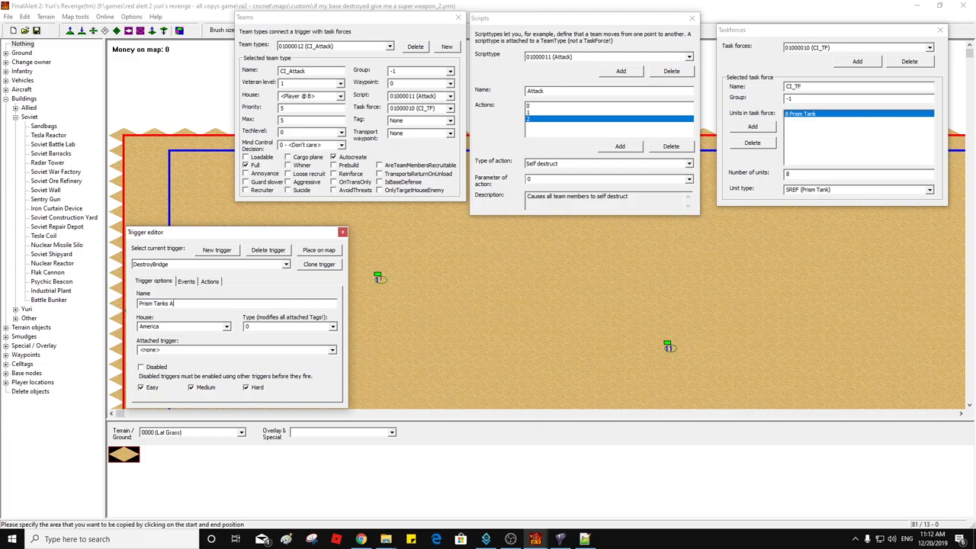
pyautogui.write('s Attack')
pyautogui.click(184, 284)
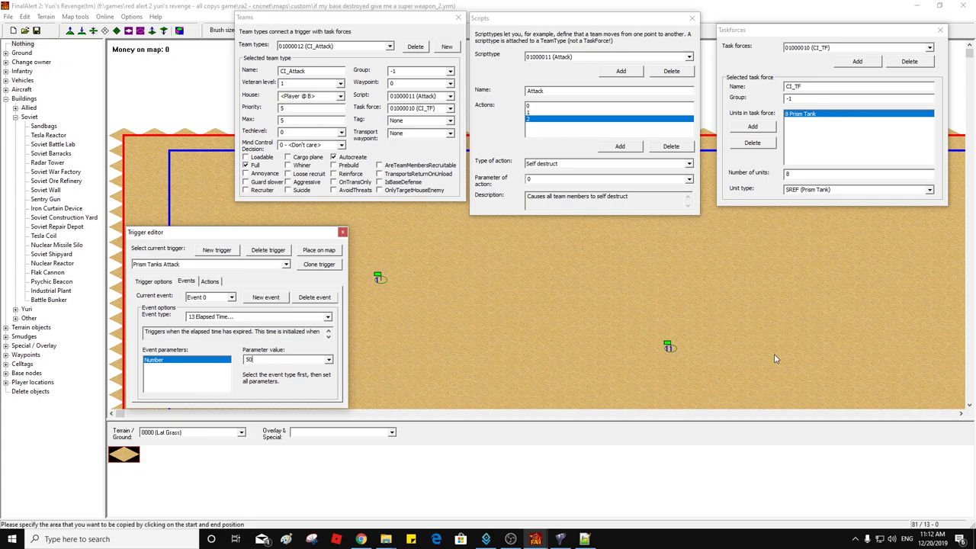
# Step: Move waypoint 11 closer to the map's upper-left corner and shift the neighbouring waypoint farther into the map
pyautogui.click(668, 348)
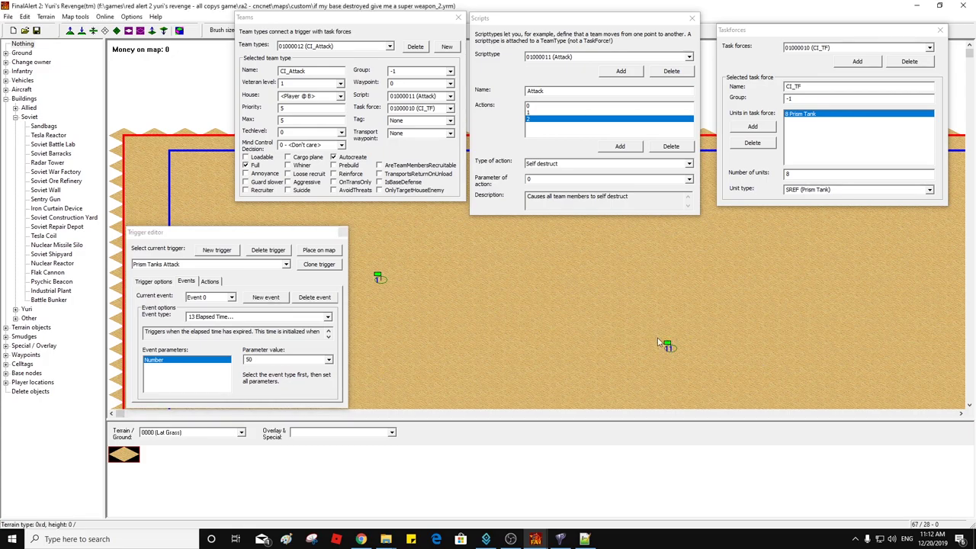
pyautogui.moveTo(684, 353); pyautogui.dragTo(239, 206)
pyautogui.moveTo(379, 280); pyautogui.dragTo(457, 308)
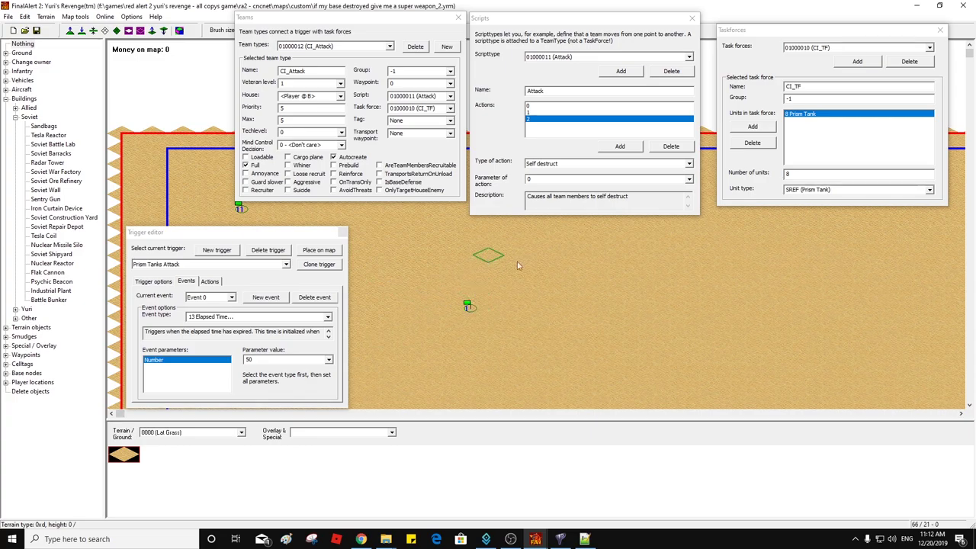
# Step: Move waypoint 9 and the first two units of the riverbank group closer to the walled Soviet base
pyautogui.middleClick(485, 257)
pyautogui.middleClick(556, 259)
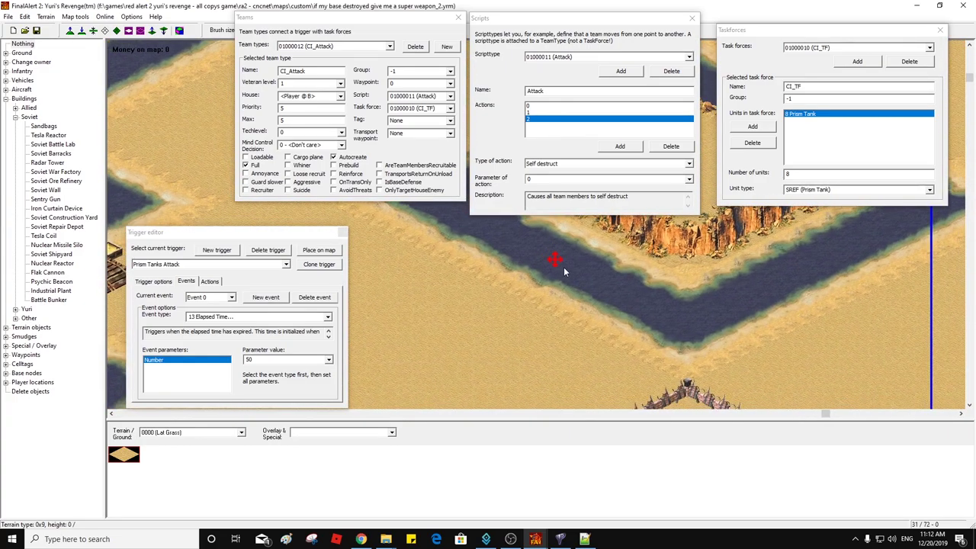
pyautogui.middleClick(558, 265)
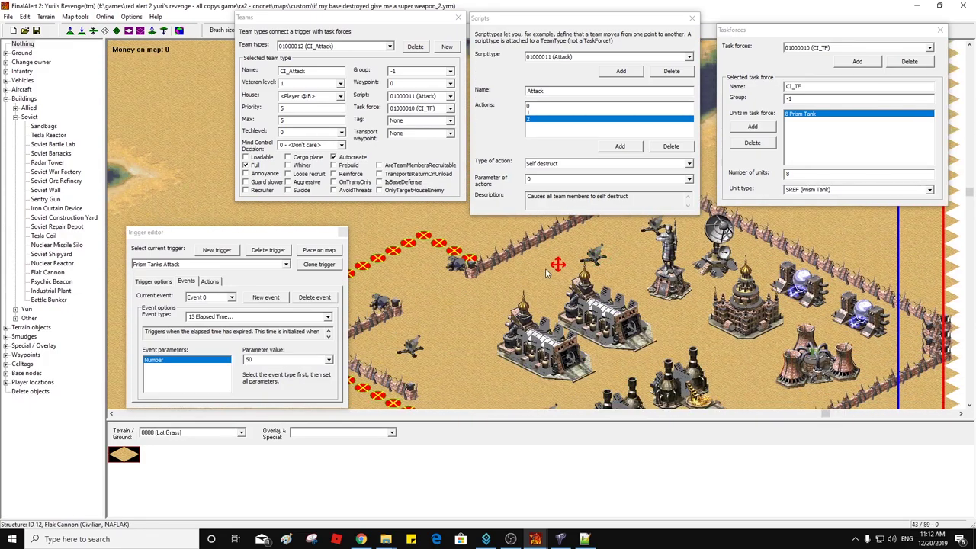
pyautogui.middleClick(545, 273)
pyautogui.middleClick(546, 273)
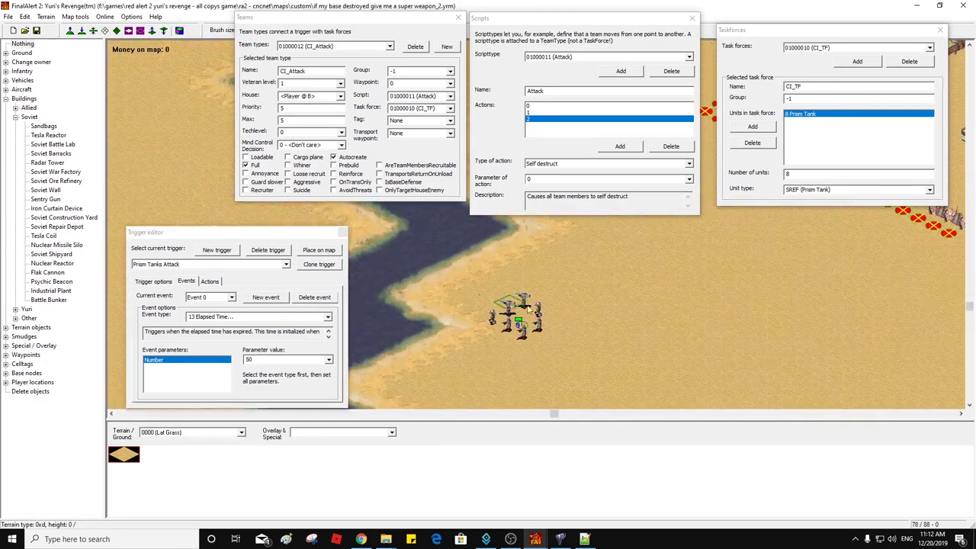
pyautogui.moveTo(521, 329)
pyautogui.mouseDown()
pyautogui.moveTo(563, 301)
pyautogui.moveTo(614, 290)
pyautogui.moveTo(717, 319)
pyautogui.moveTo(575, 316)
pyautogui.moveTo(602, 303)
pyautogui.moveTo(719, 305)
pyautogui.mouseUp()
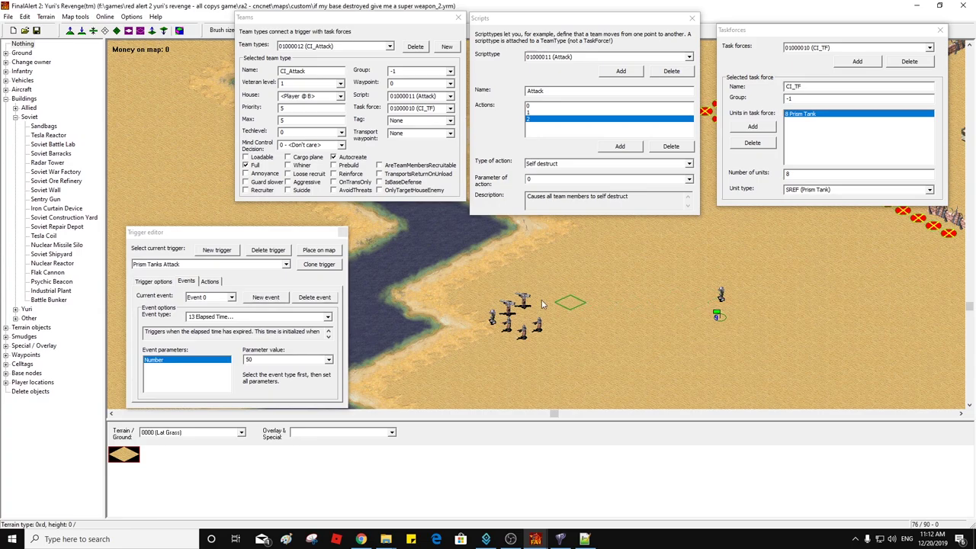
pyautogui.moveTo(524, 304); pyautogui.dragTo(697, 304)
# Step: Close the Taskforces, Scripts, Teams and Trigger editor windows
pyautogui.click(940, 30)
pyautogui.click(692, 17)
pyautogui.click(457, 17)
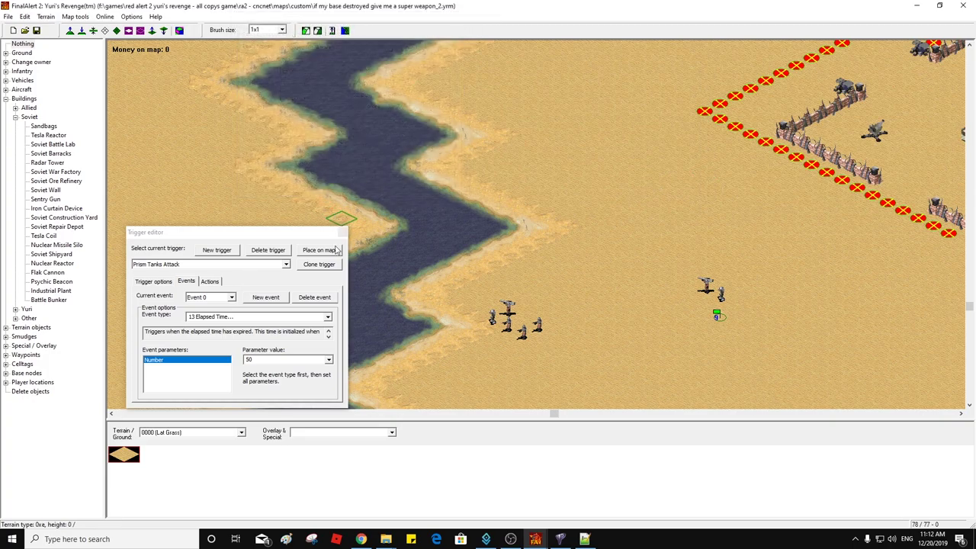
pyautogui.click(340, 232)
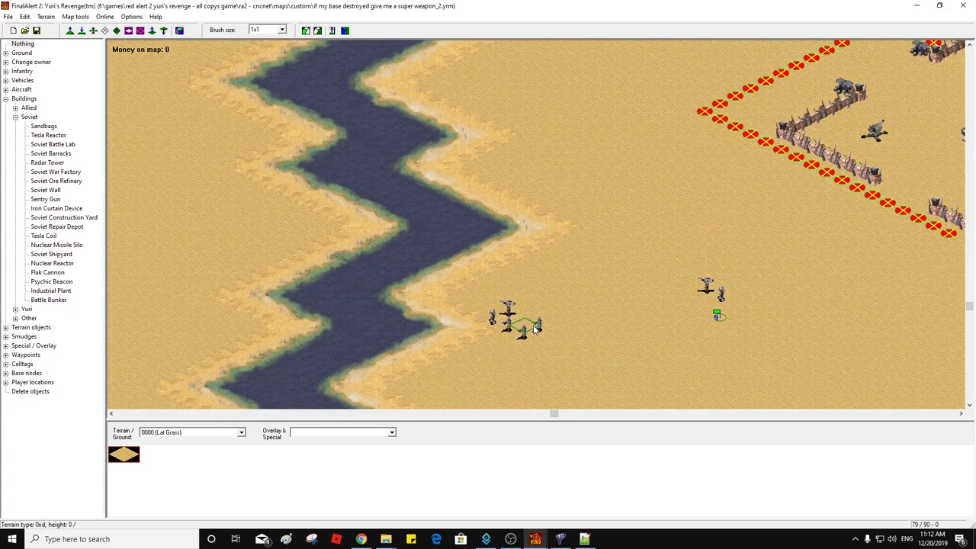
# Step: Move the remaining five units from the riverbank and group them around waypoint 9
pyautogui.moveTo(739, 313); pyautogui.dragTo(737, 312)
pyautogui.moveTo(524, 329); pyautogui.dragTo(752, 319)
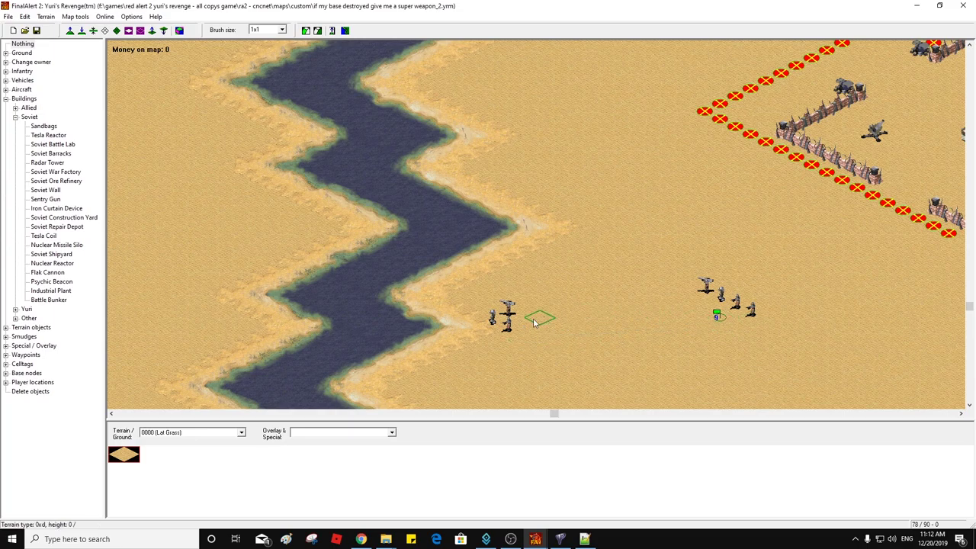
pyautogui.moveTo(508, 330); pyautogui.dragTo(717, 322)
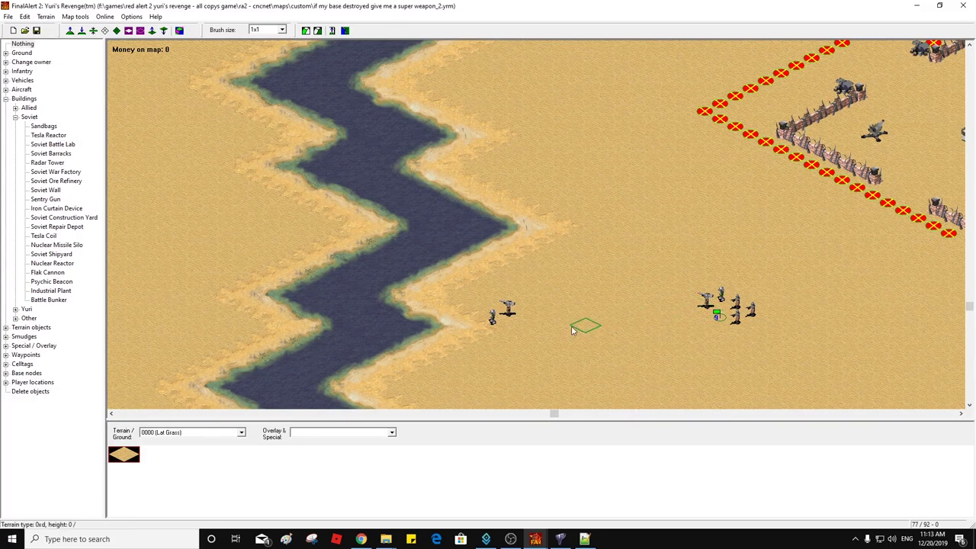
pyautogui.moveTo(508, 318); pyautogui.dragTo(690, 313)
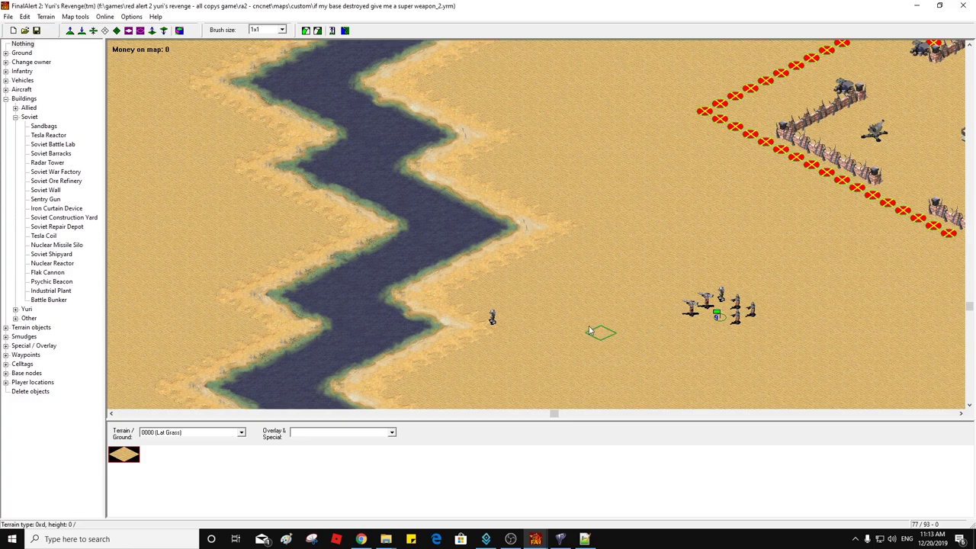
pyautogui.moveTo(493, 318); pyautogui.dragTo(720, 328)
# Step: Save the map, accepting the map check
pyautogui.moveTo(698, 312); pyautogui.dragTo(736, 321, button='right')
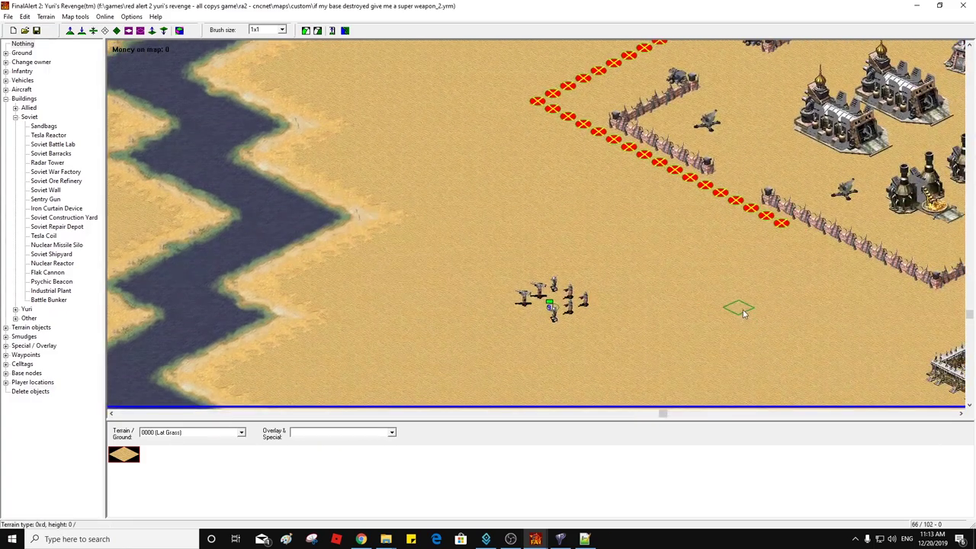
pyautogui.click(796, 238)
pyautogui.moveTo(626, 288); pyautogui.dragTo(470, 196, button='right')
pyautogui.moveTo(511, 264); pyautogui.dragTo(480, 244, button='right')
pyautogui.click(36, 30)
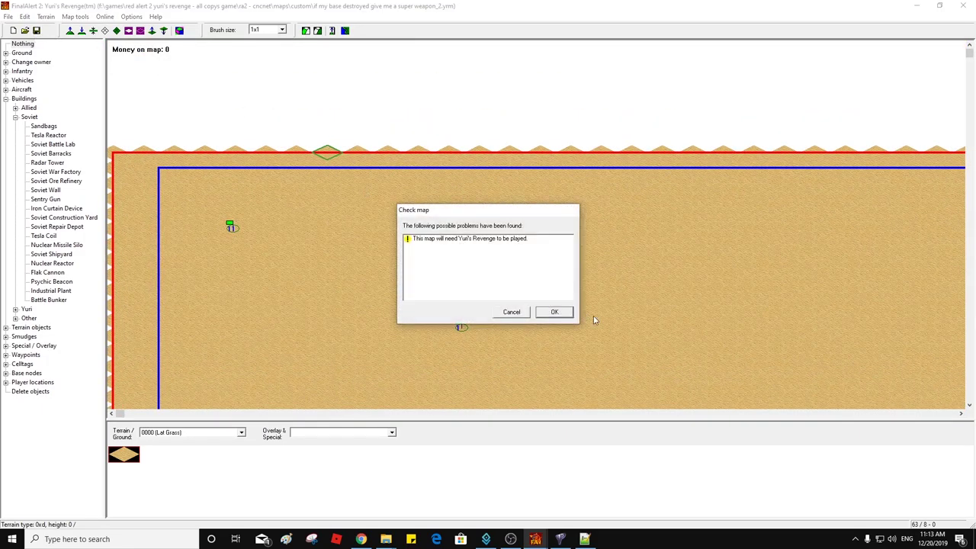
pyautogui.click(556, 312)
pyautogui.click(557, 335)
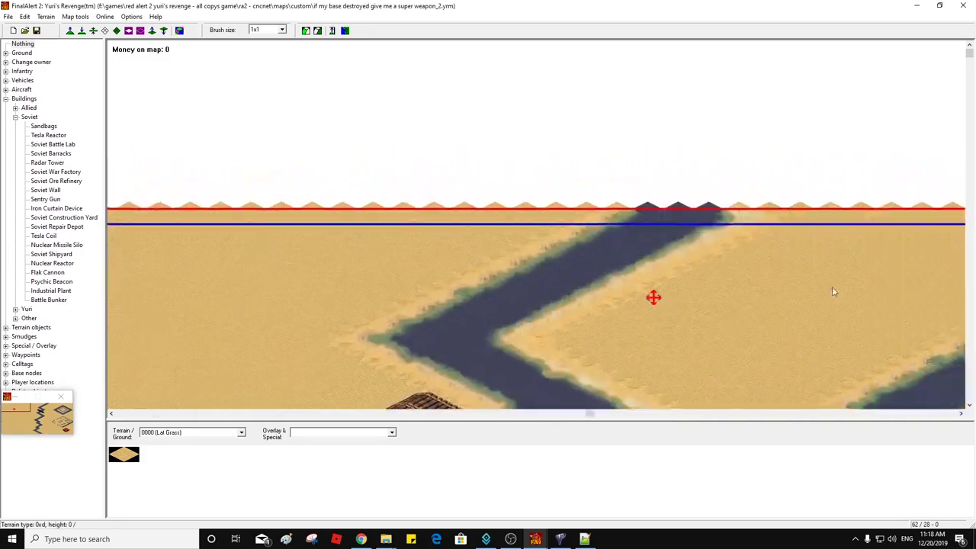
# Step: Open the My base Destroyed trigger in the Trigger editor and set its house to Cuba
pyautogui.moveTo(830, 290); pyautogui.dragTo(759, 336, button='right')
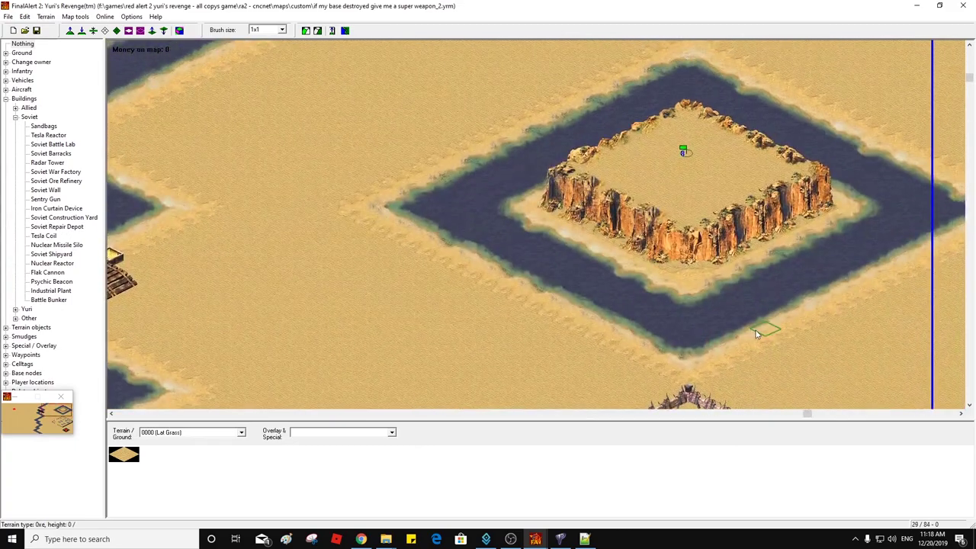
pyautogui.click(24, 16)
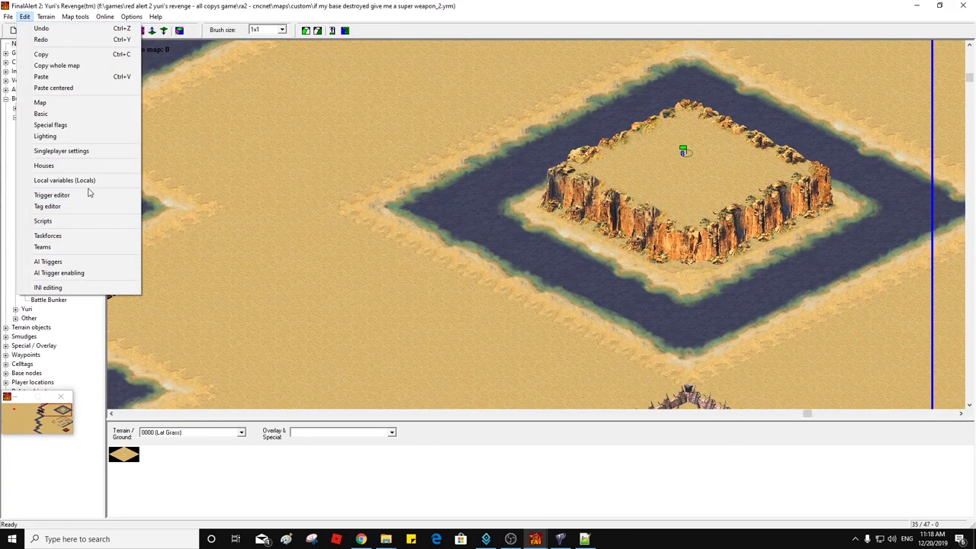
pyautogui.click(88, 194)
pyautogui.moveTo(225, 231); pyautogui.dragTo(376, 92)
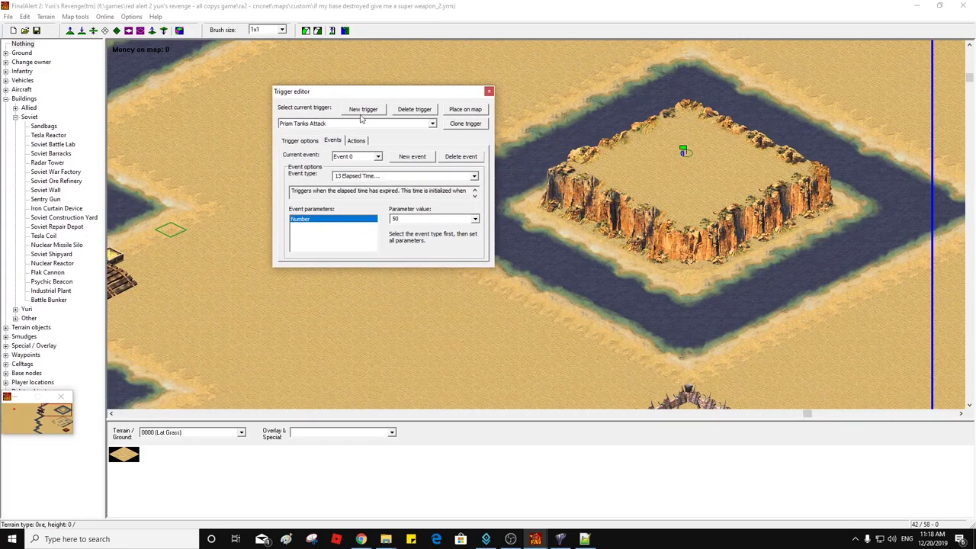
pyautogui.click(315, 125)
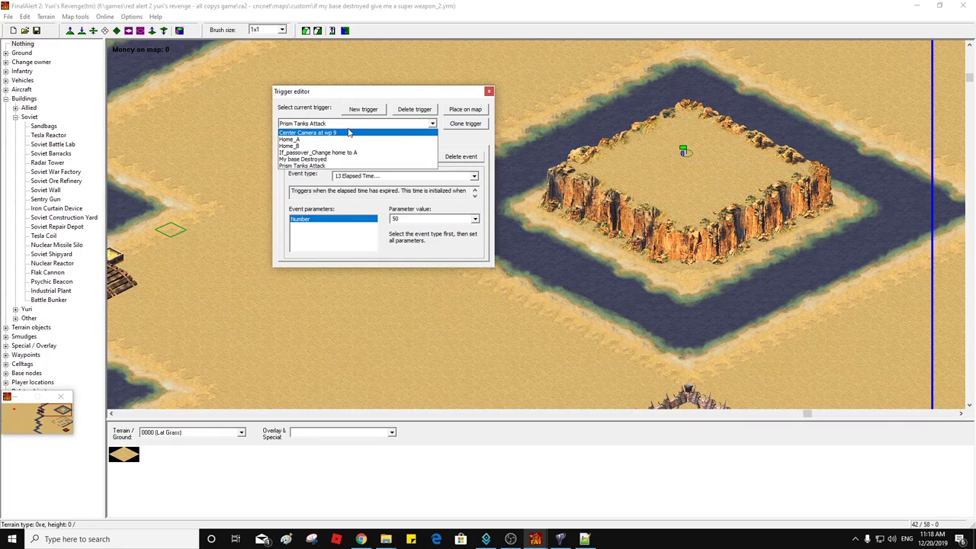
pyautogui.click(356, 159)
pyautogui.click(300, 140)
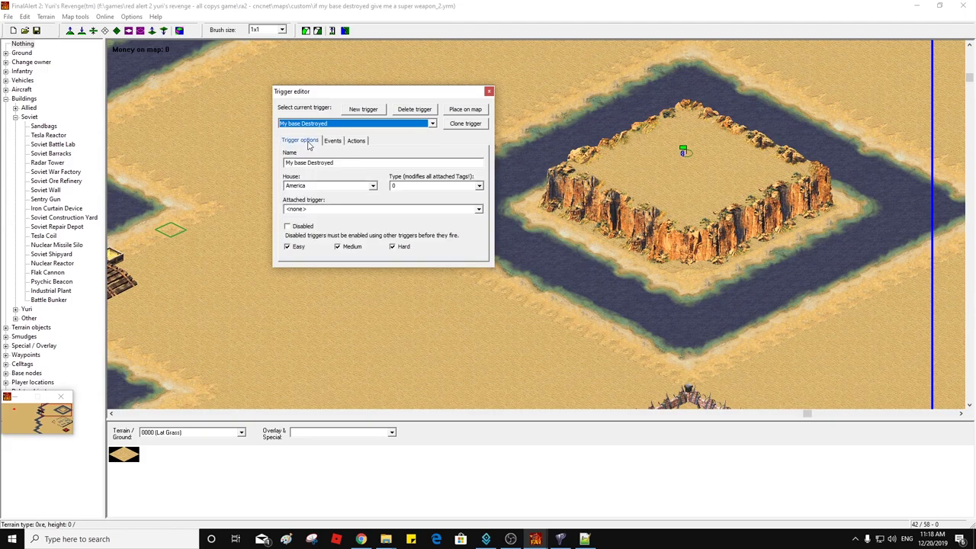
pyautogui.click(373, 186)
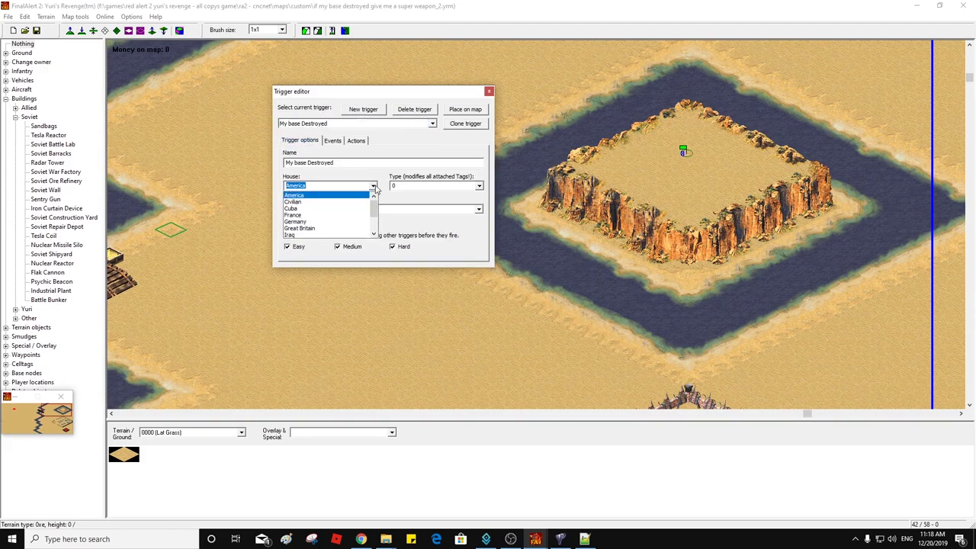
pyautogui.click(339, 208)
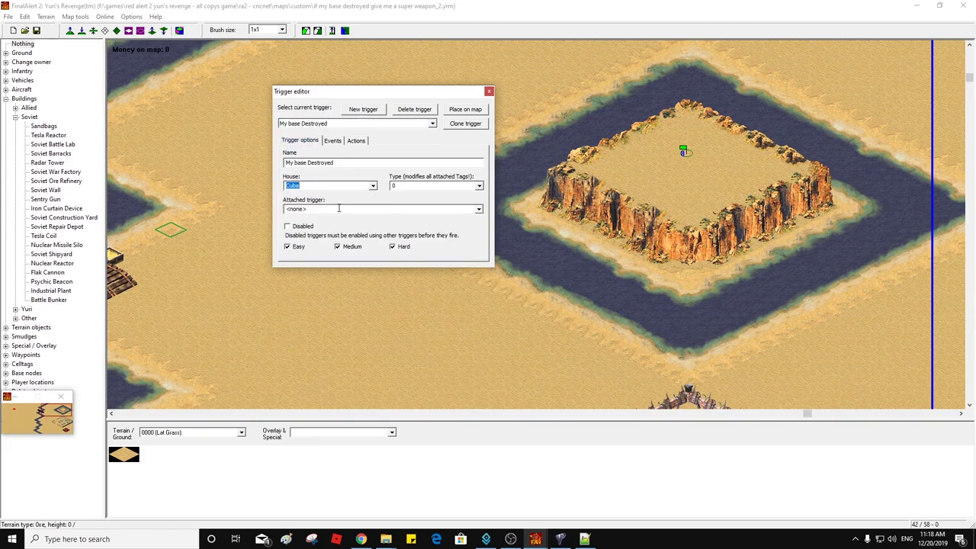
# Step: Review the My base Destroyed trigger's event and existing action, and add a second action of type 14
pyautogui.click(340, 143)
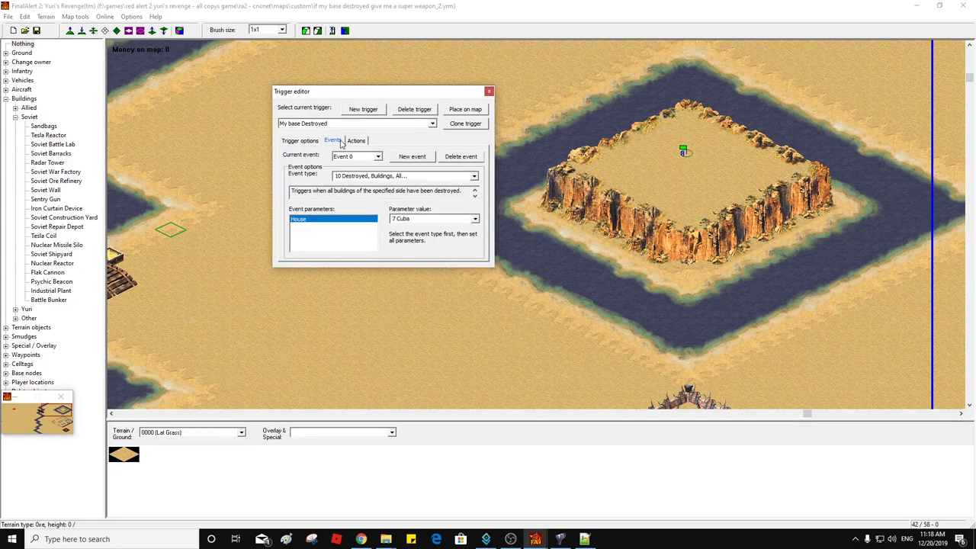
pyautogui.click(360, 142)
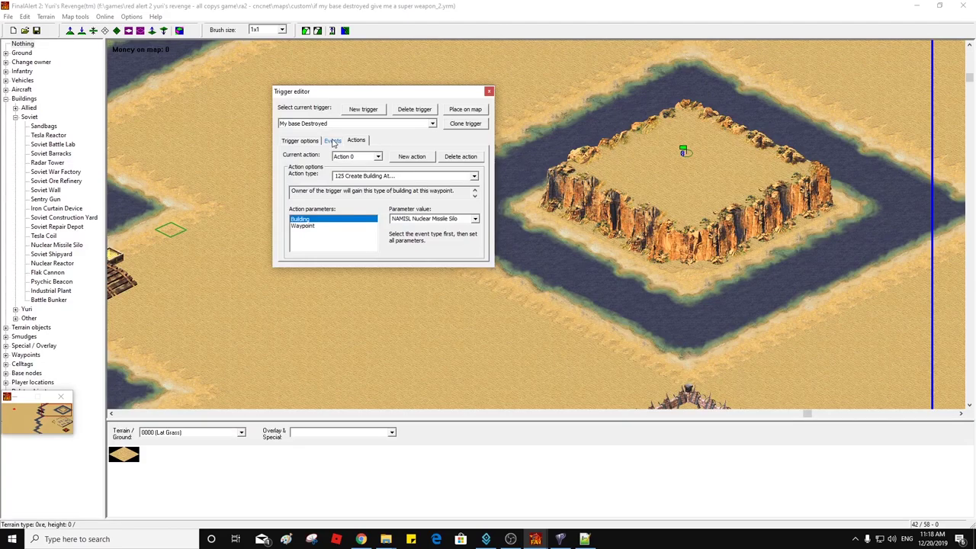
pyautogui.click(415, 158)
pyautogui.click(463, 179)
pyautogui.write('14')
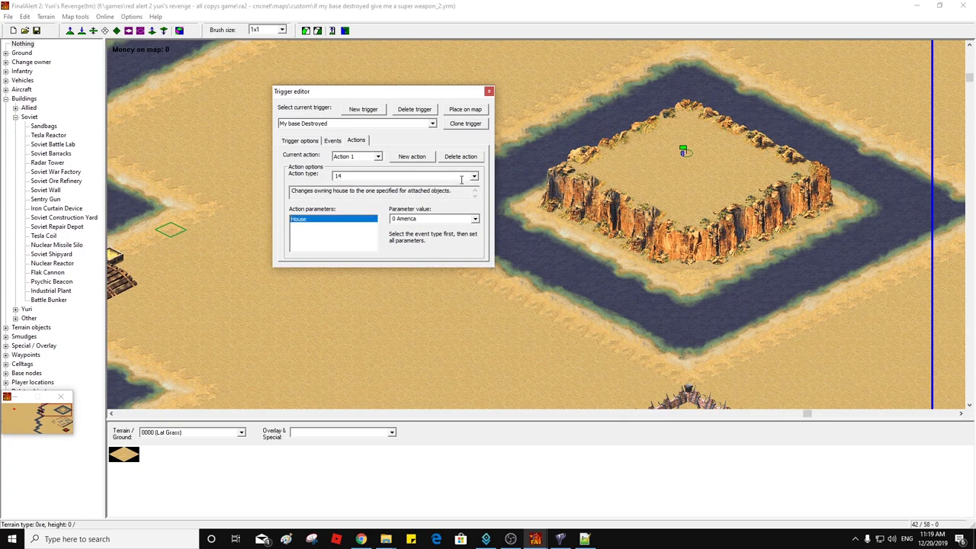